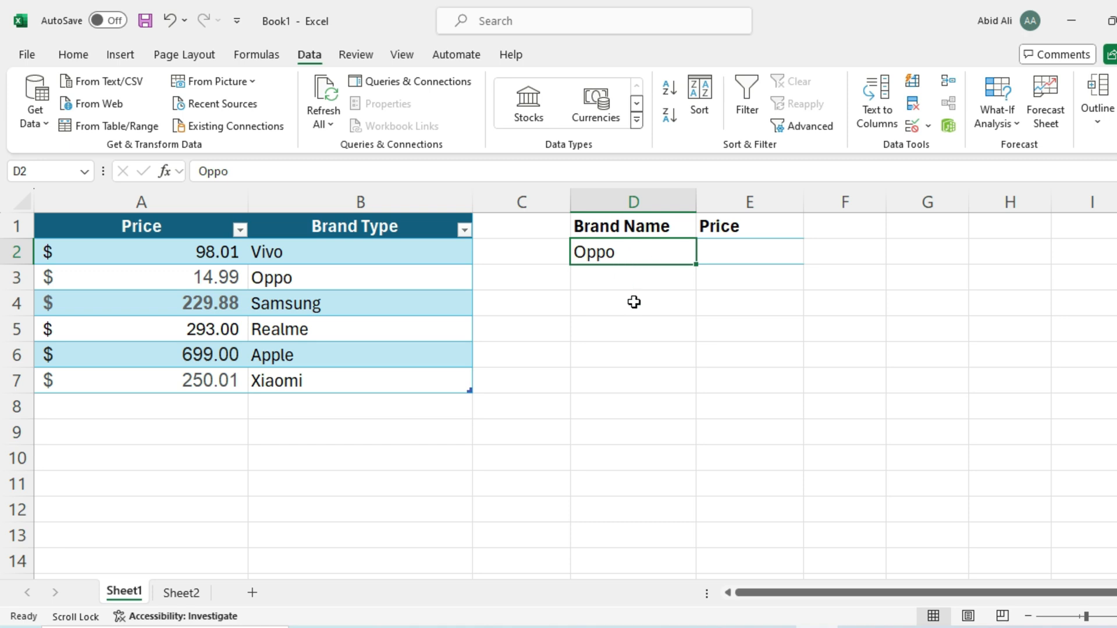
pyautogui.click(721, 255)
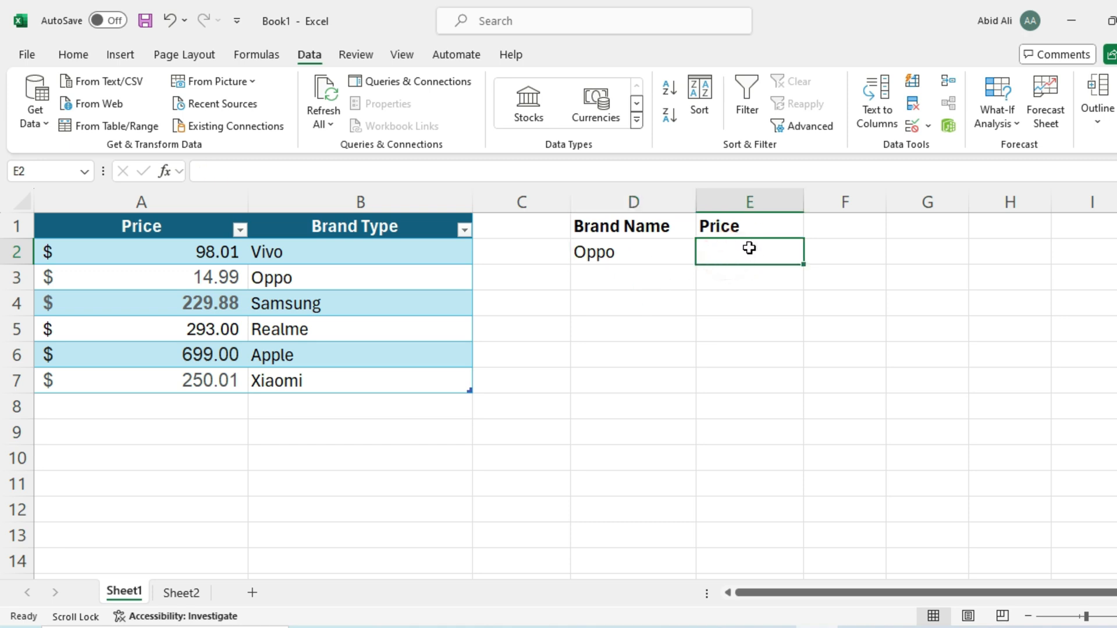
pyautogui.moveTo(170, 228); pyautogui.dragTo(392, 378)
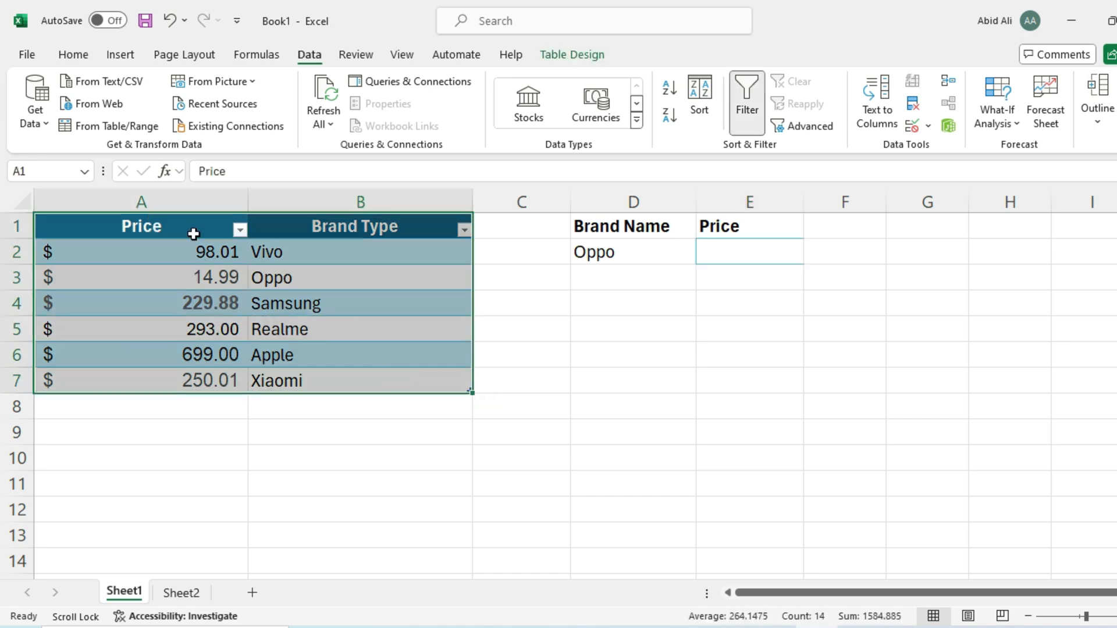
pyautogui.click(192, 231)
pyautogui.click(404, 254)
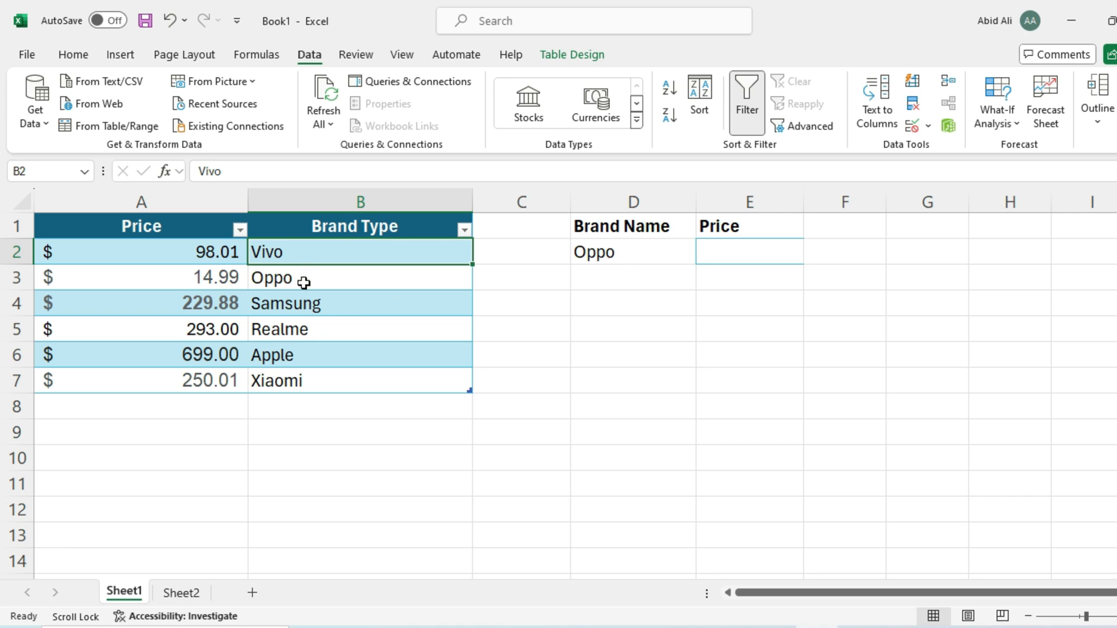
# Find the XLOOKUP function by searching for "xlookup" and insert it in price cell E2
pyautogui.click(705, 259)
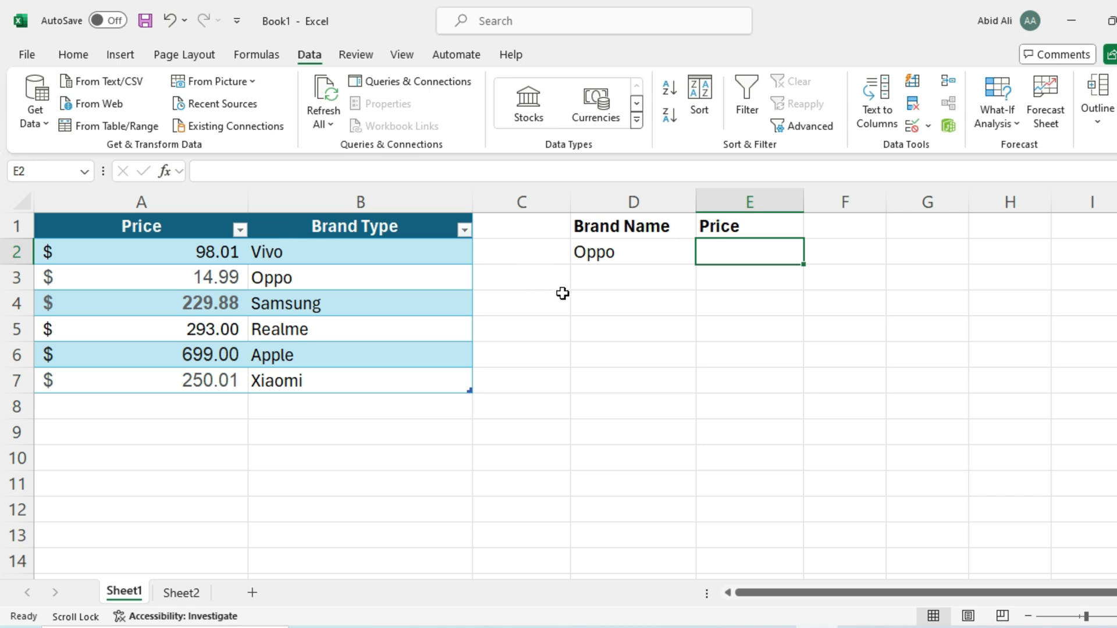
pyautogui.click(166, 172)
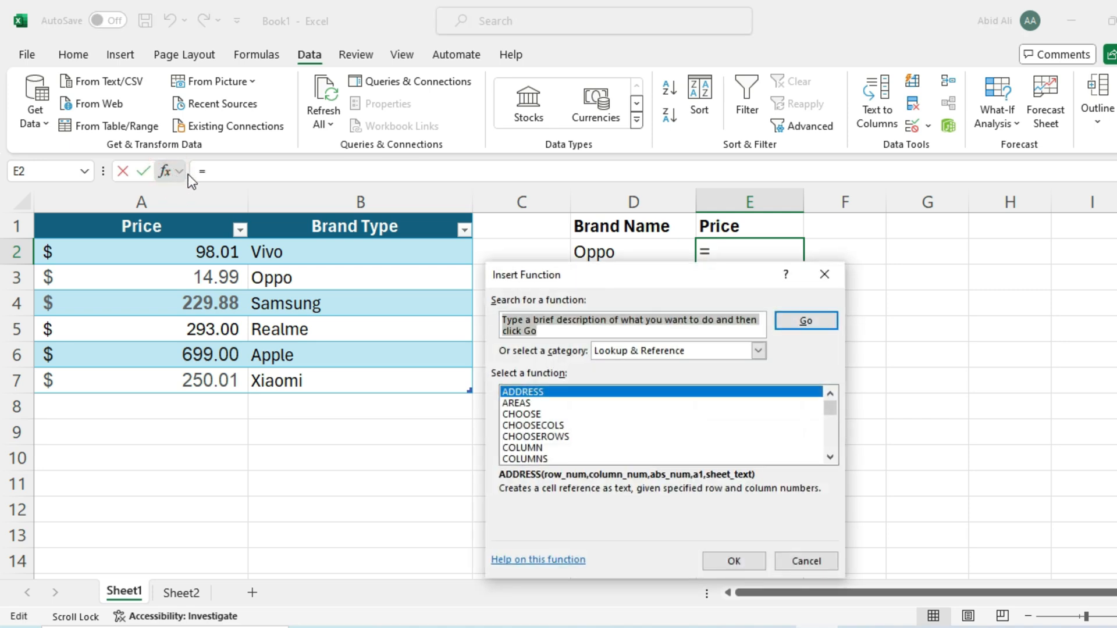
pyautogui.write('xlookup')
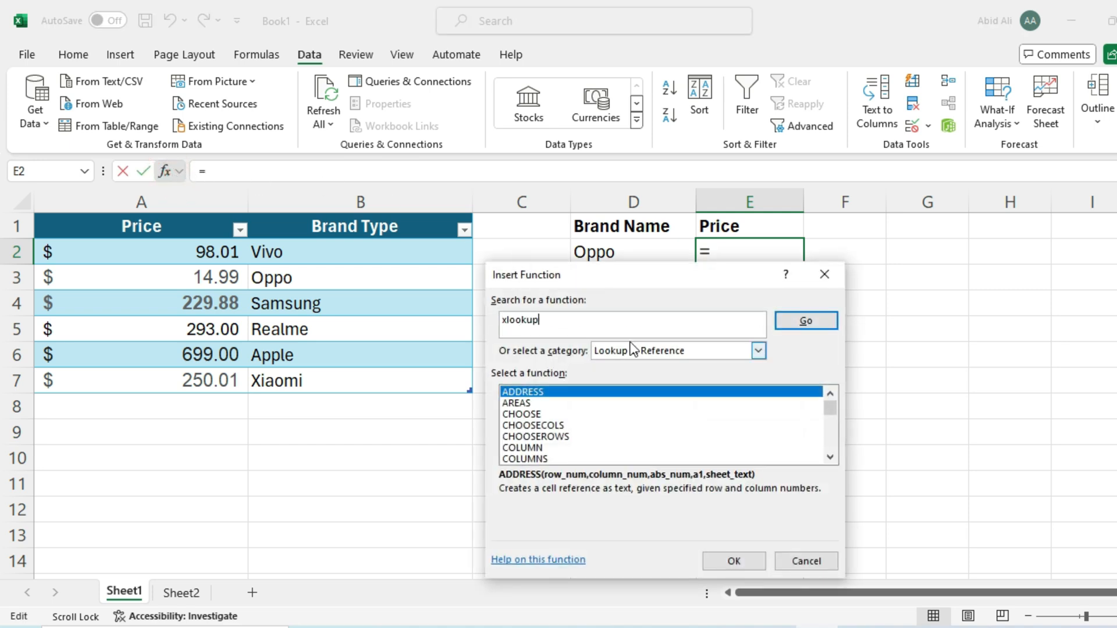
pyautogui.click(785, 325)
pyautogui.doubleClick(683, 392)
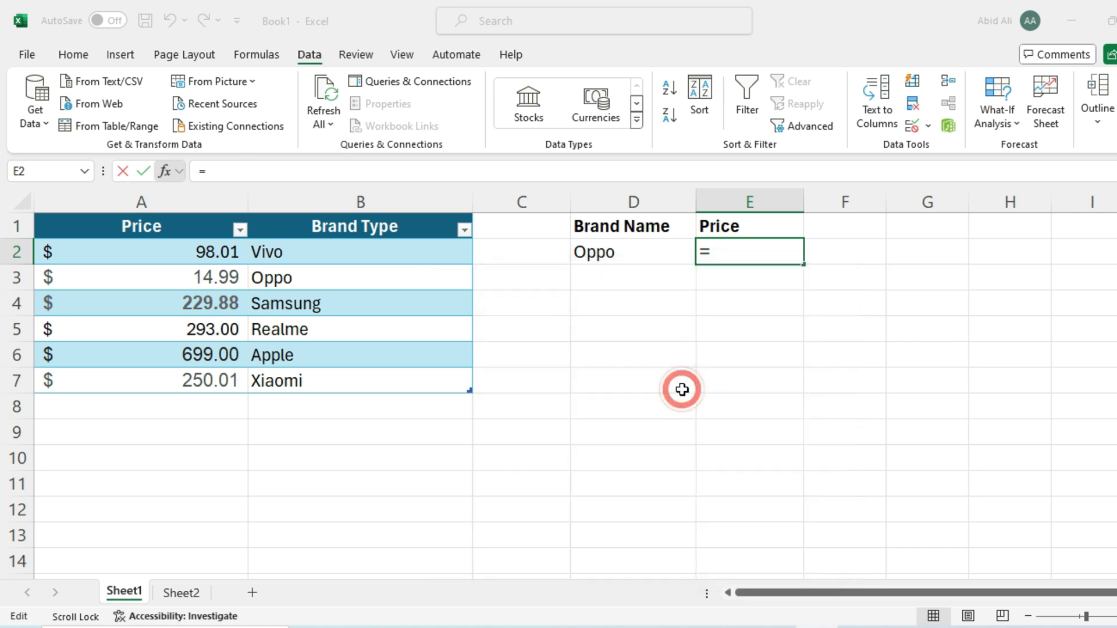
pyautogui.moveTo(650, 287); pyautogui.dragTo(720, 288)
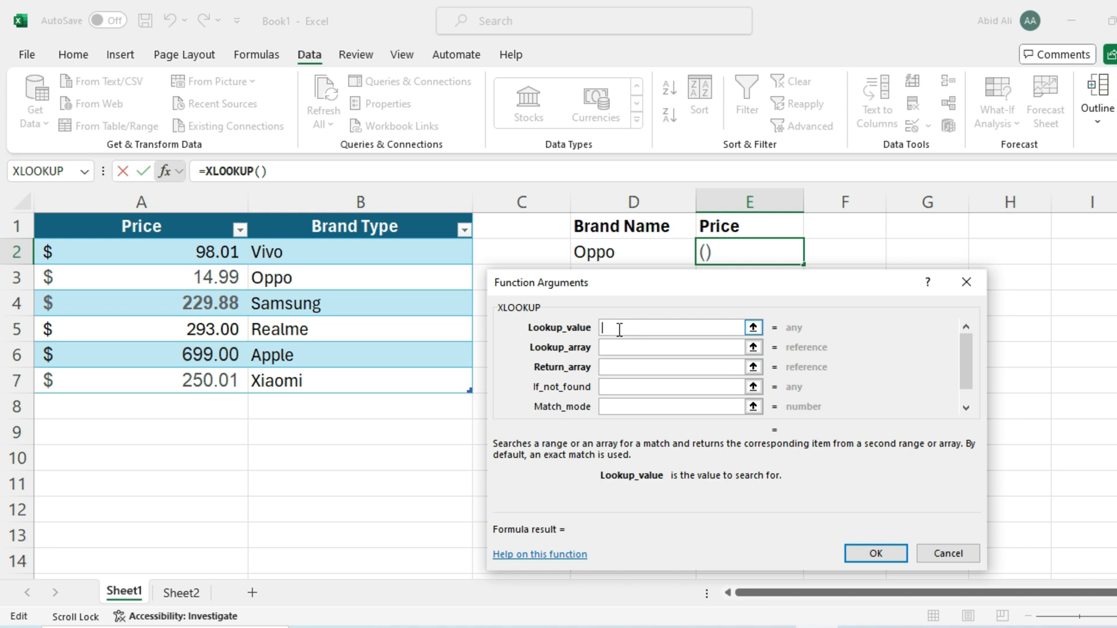
# Complete the XLOOKUP in E2 with lookup value D2, lookup array Table1[Brand Type] and return array Table1[Price]
pyautogui.click(618, 256)
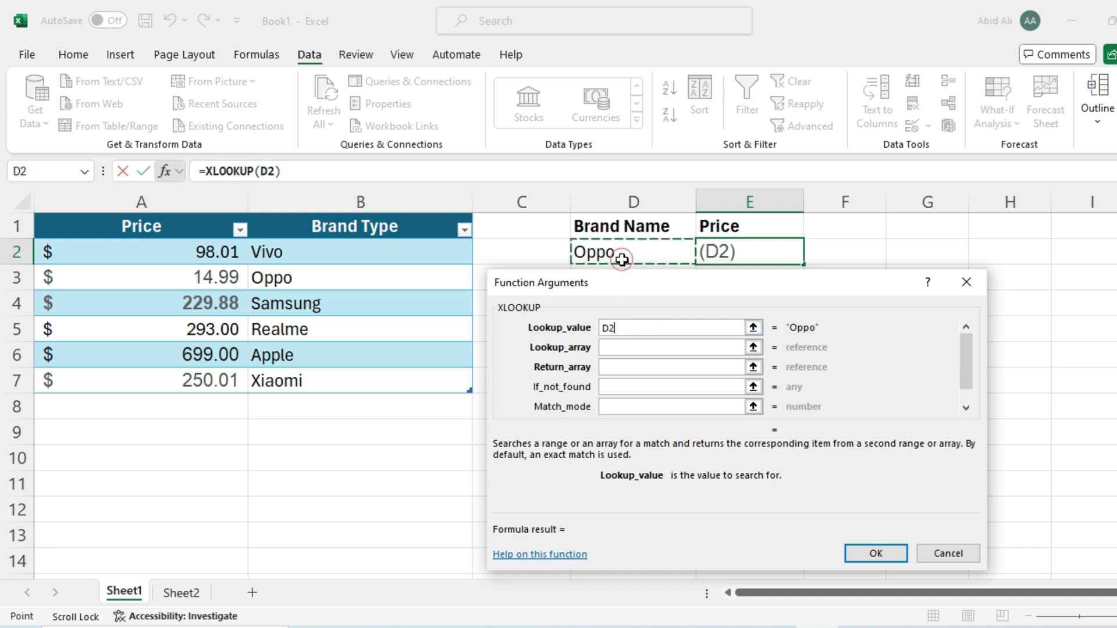
pyautogui.click(625, 348)
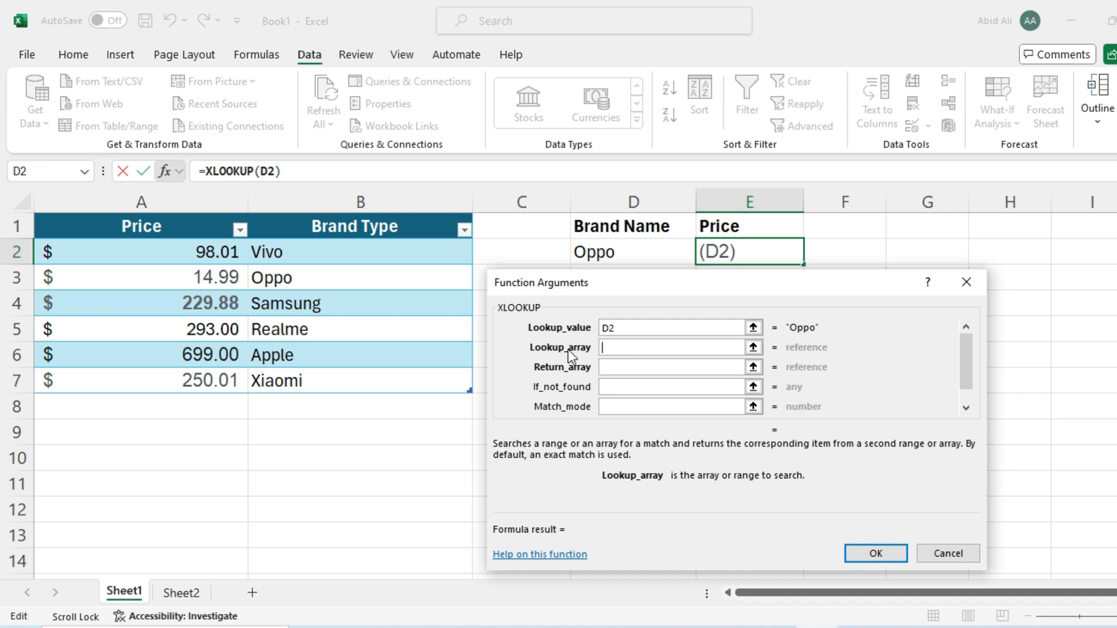
pyautogui.moveTo(361, 250); pyautogui.dragTo(365, 372)
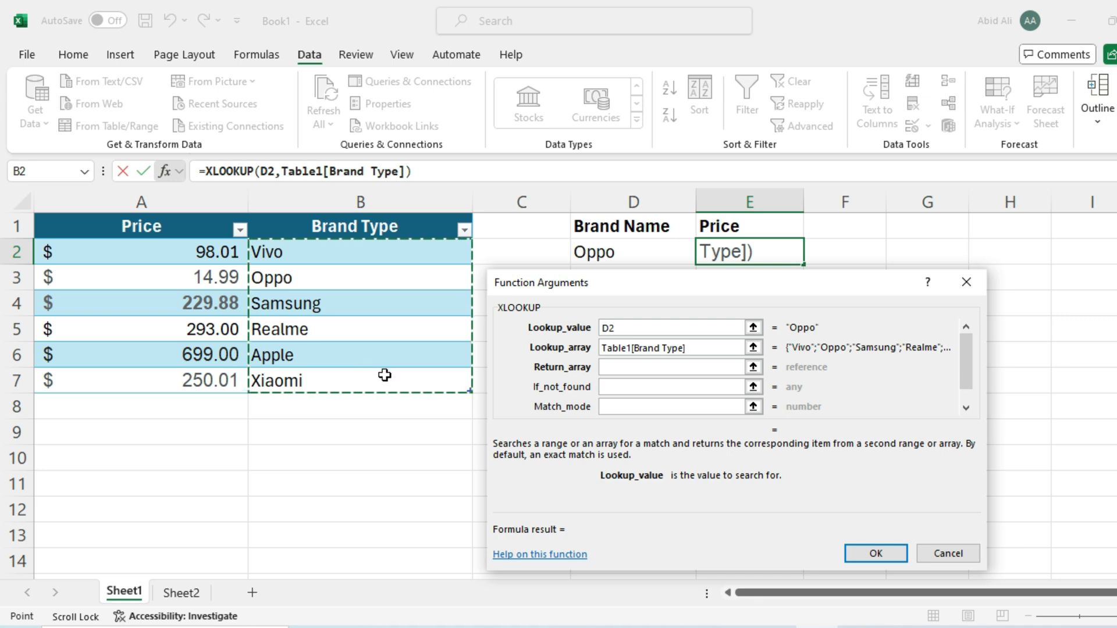
pyautogui.click(611, 365)
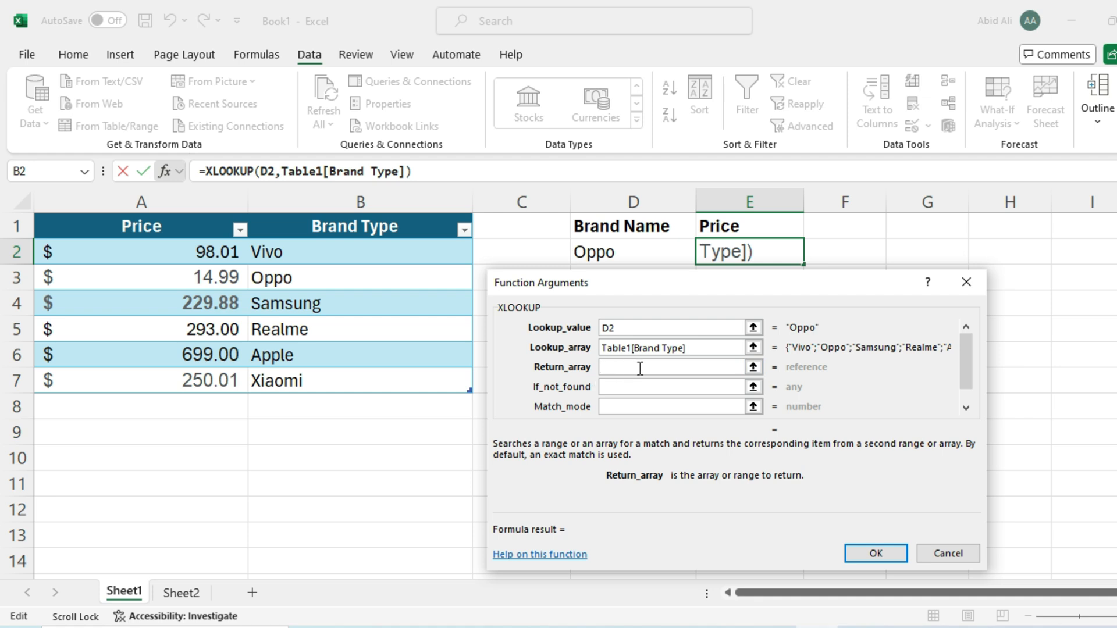
pyautogui.moveTo(190, 251); pyautogui.dragTo(198, 381)
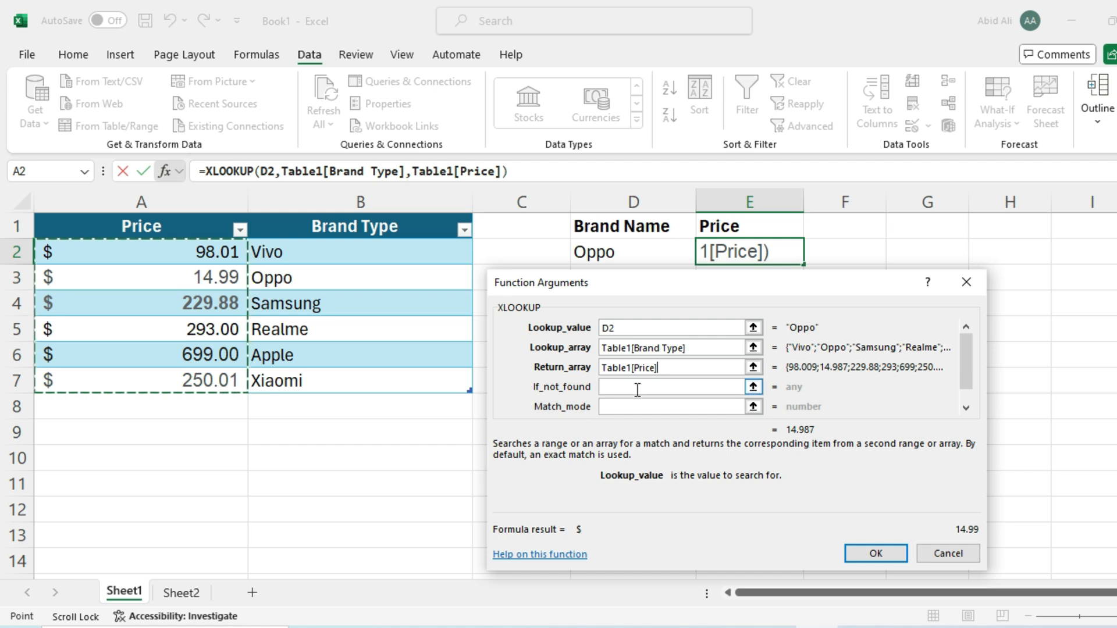
pyautogui.click(867, 549)
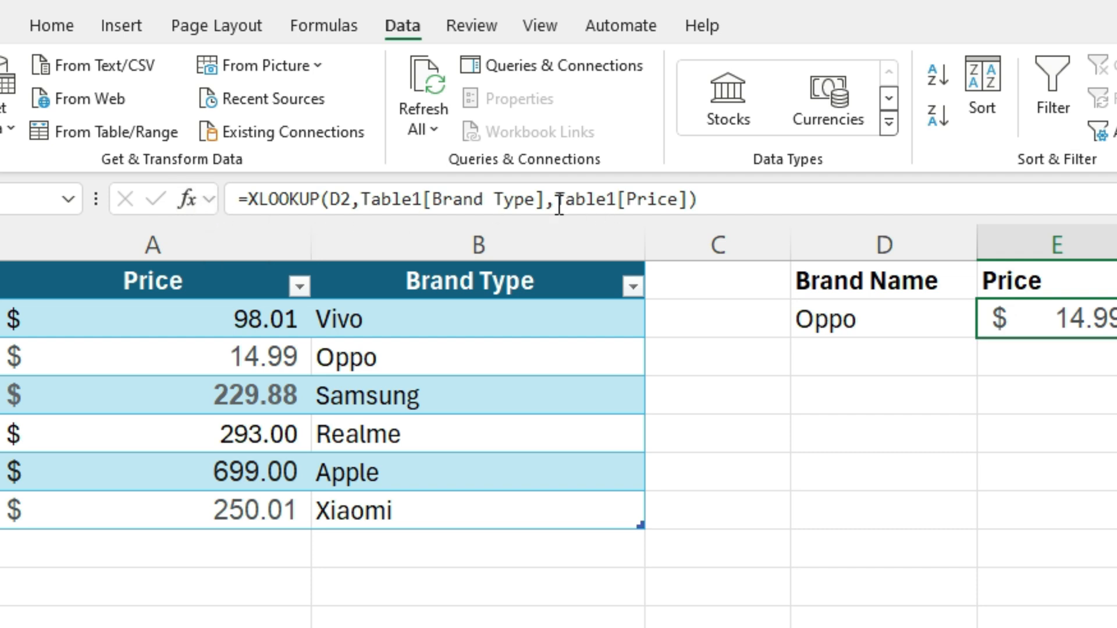
# Replace the brand name in D2 with "samsung" to test the price lookup
pyautogui.click(531, 191)
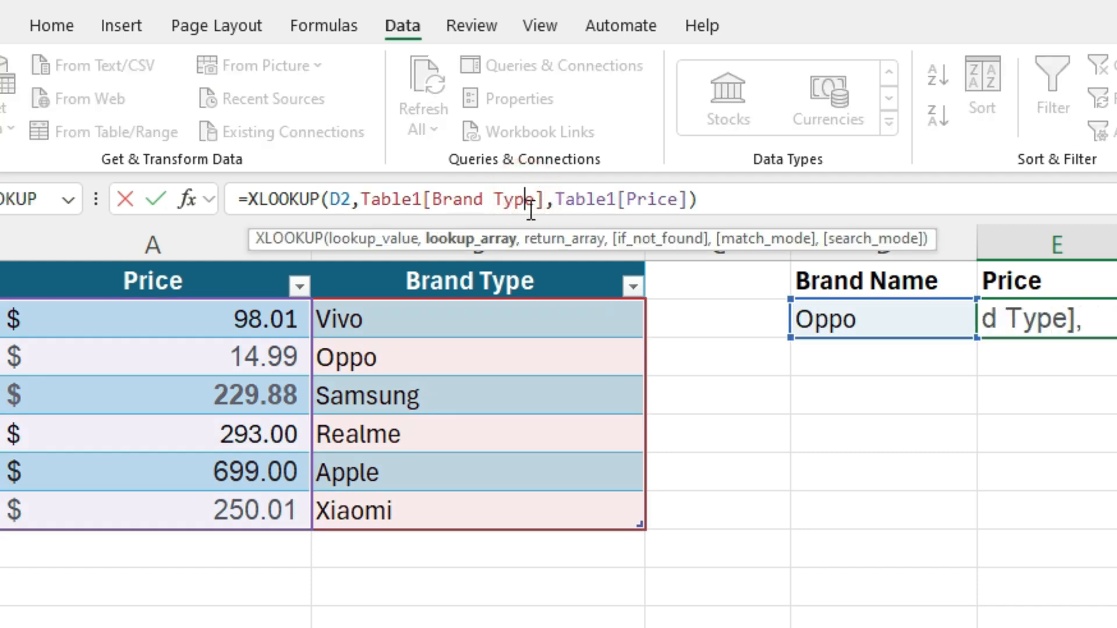
pyautogui.click(873, 311)
pyautogui.press('BackSpace')
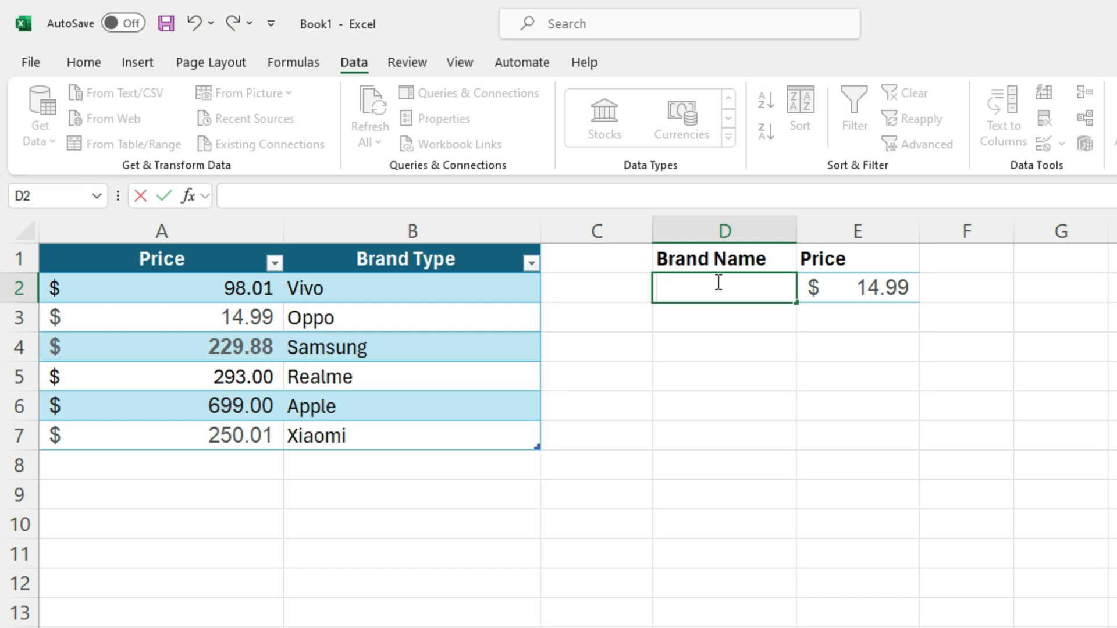
pyautogui.write('samsung')
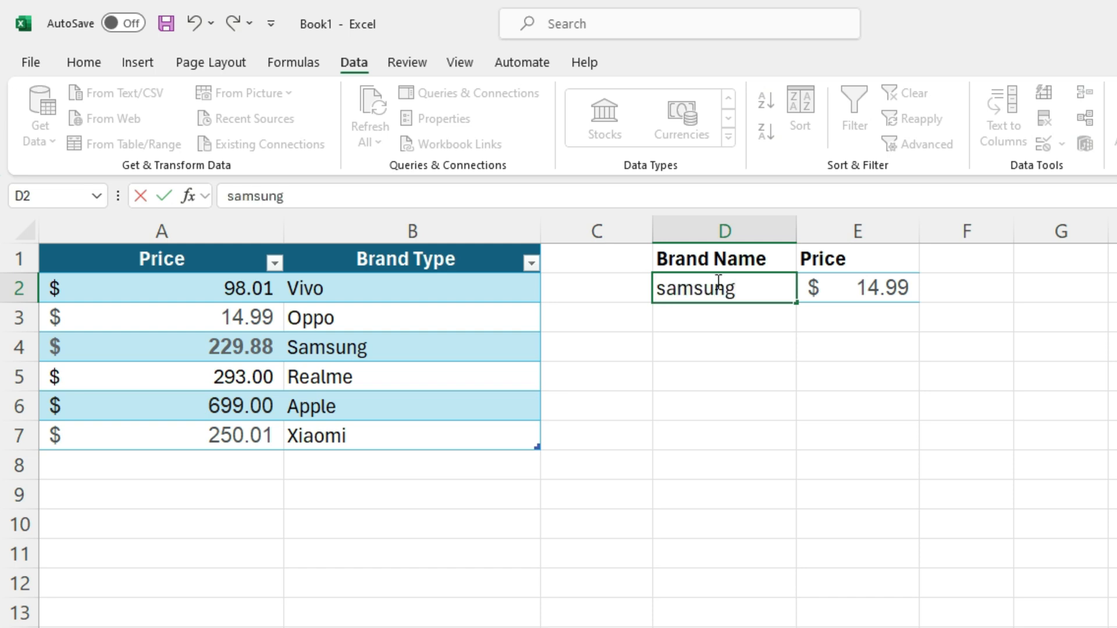
pyautogui.press('Return')
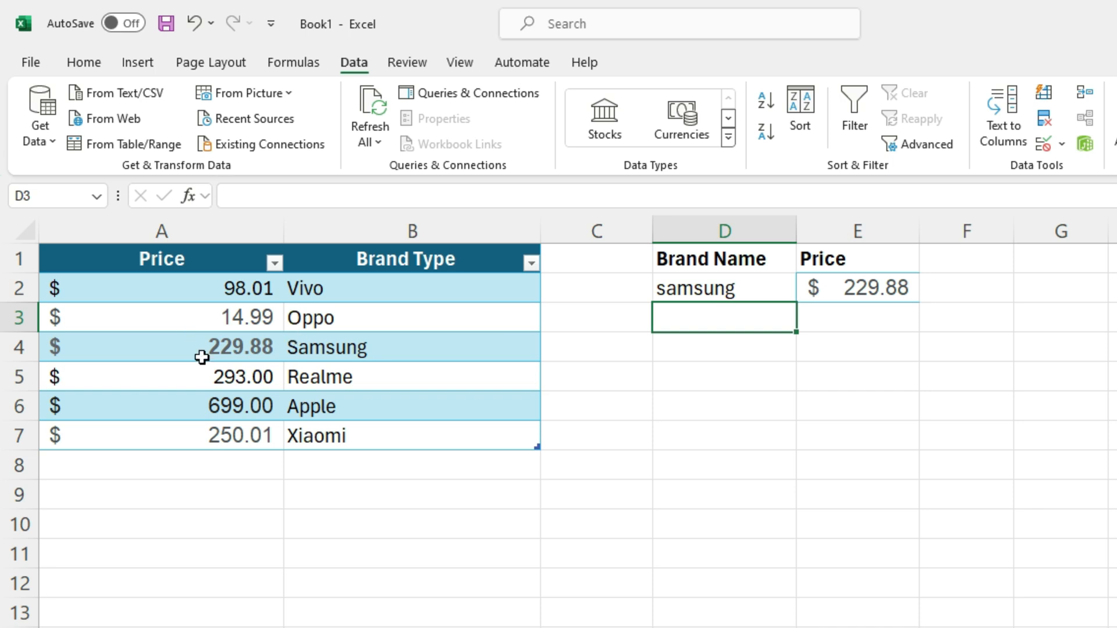
# Enter the unlisted brand "best mobile brand" in D2 and widen column D to fit it
pyautogui.click(713, 290)
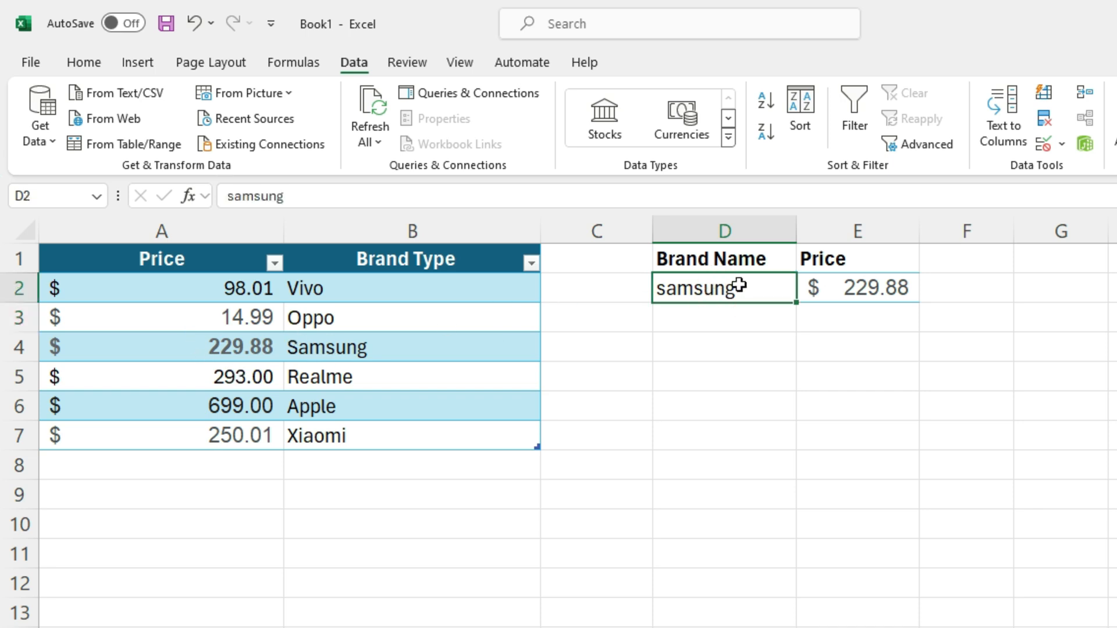
pyautogui.write('best mobile ')
pyautogui.write('brand')
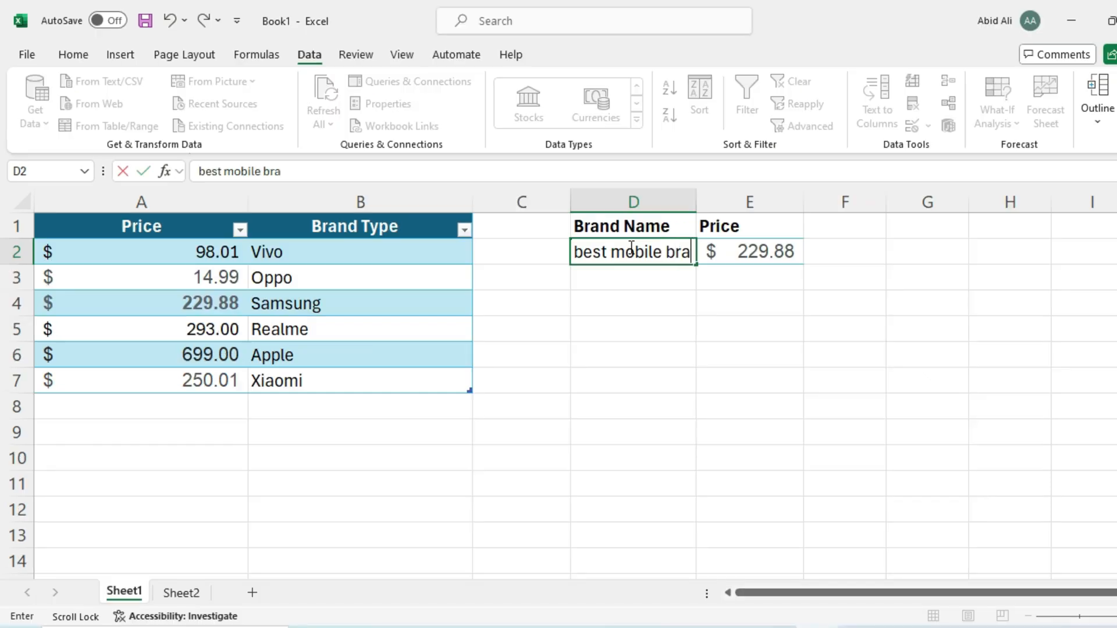
pyautogui.press('Return')
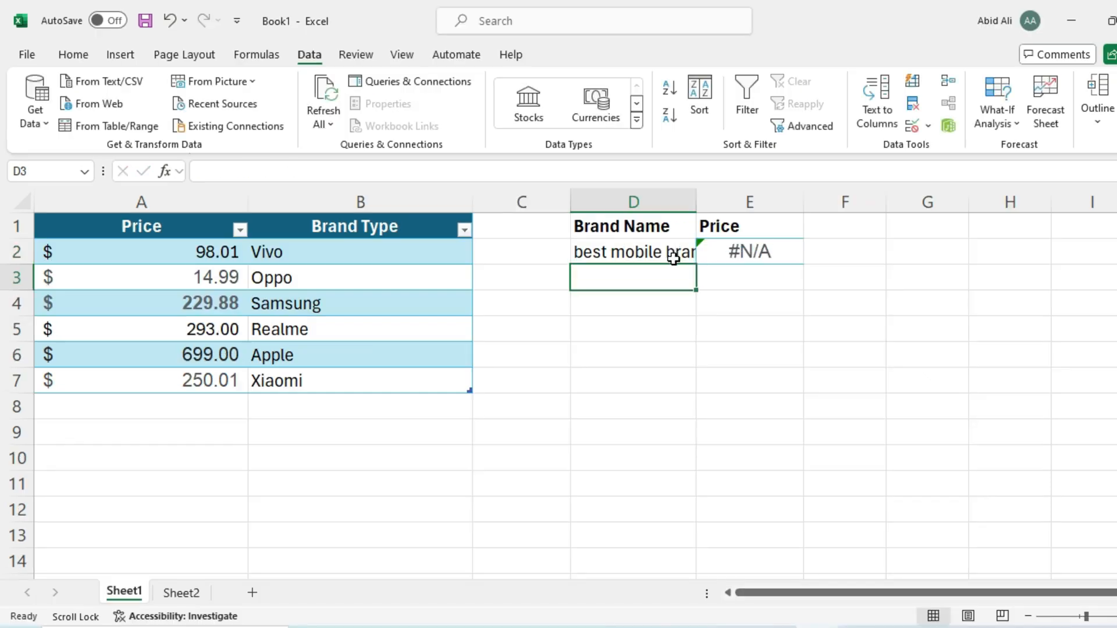
pyautogui.doubleClick(696, 208)
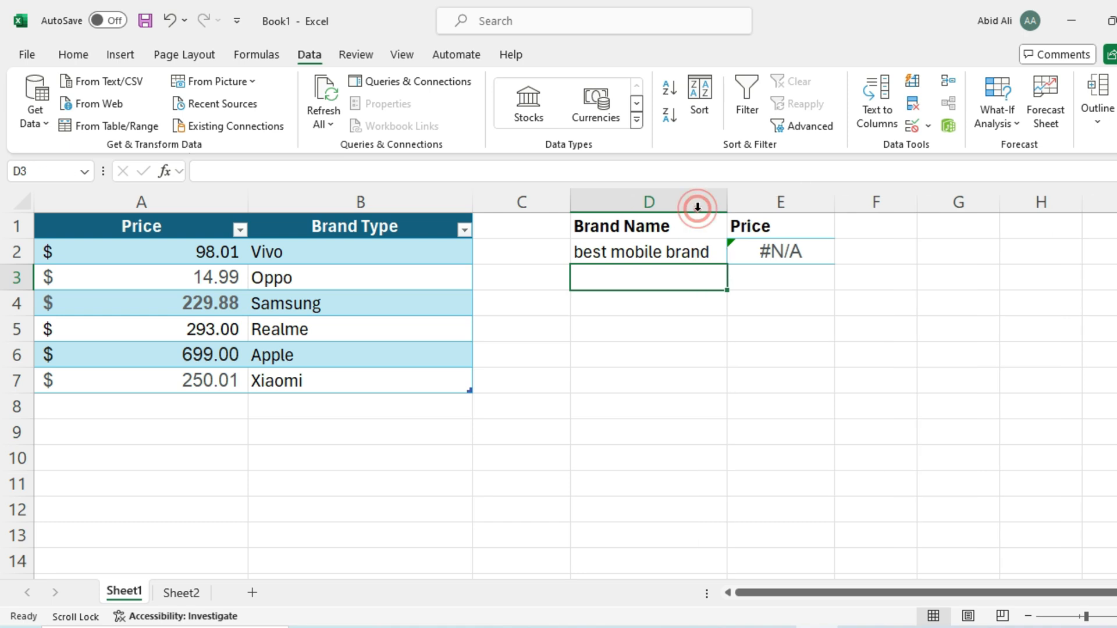
# Add "no such thing" as the If_not_found argument of the XLOOKUP in E2
pyautogui.click(774, 240)
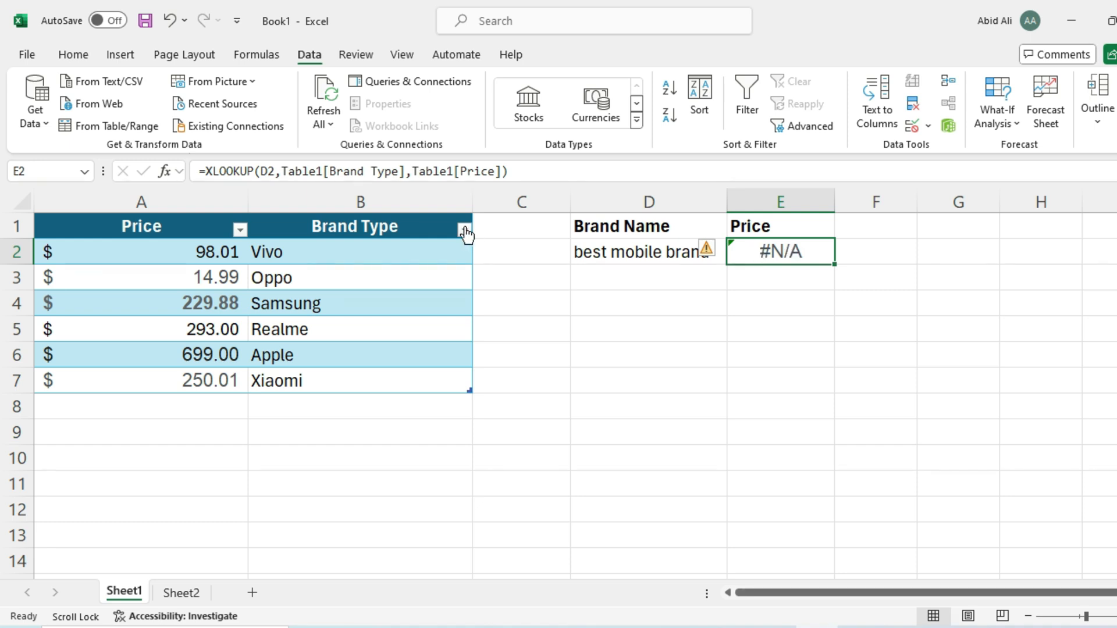
pyautogui.click(177, 171)
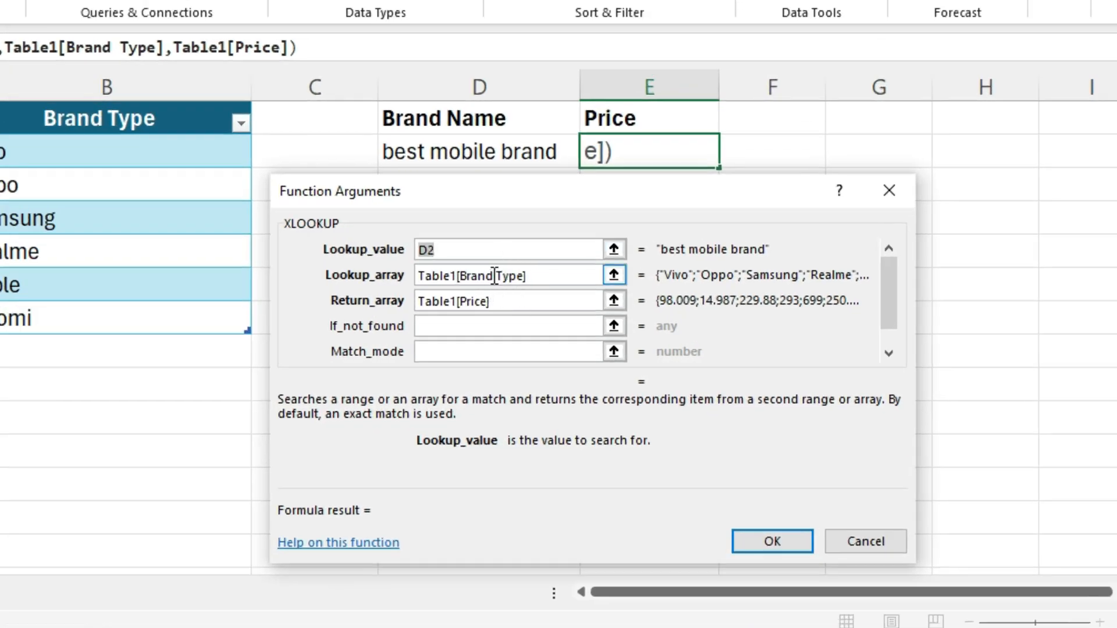
pyautogui.click(487, 326)
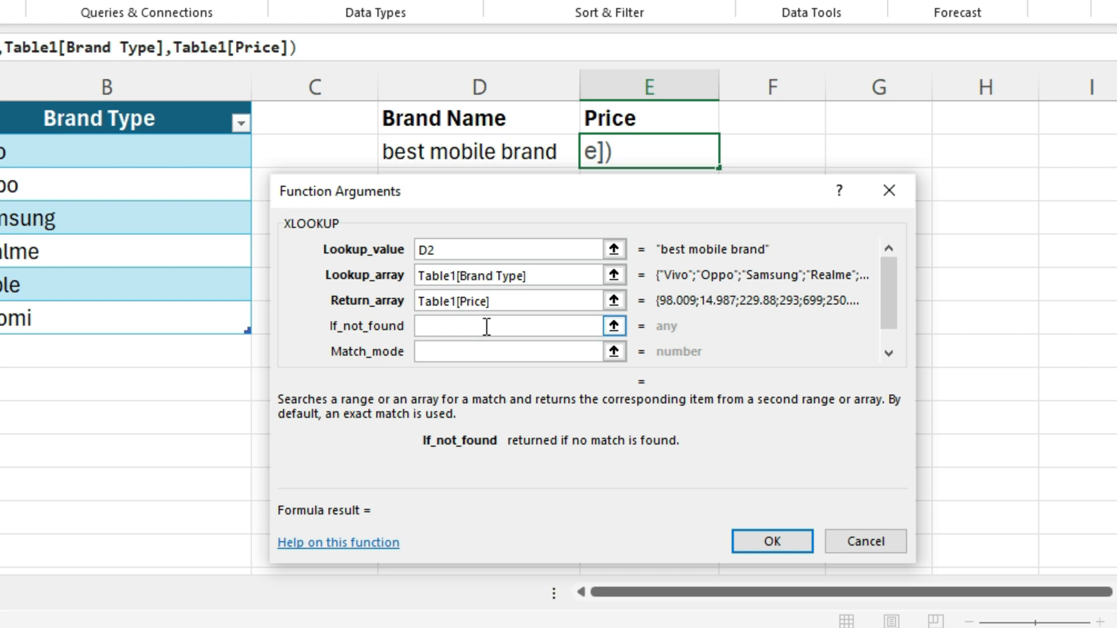
pyautogui.write('"no s')
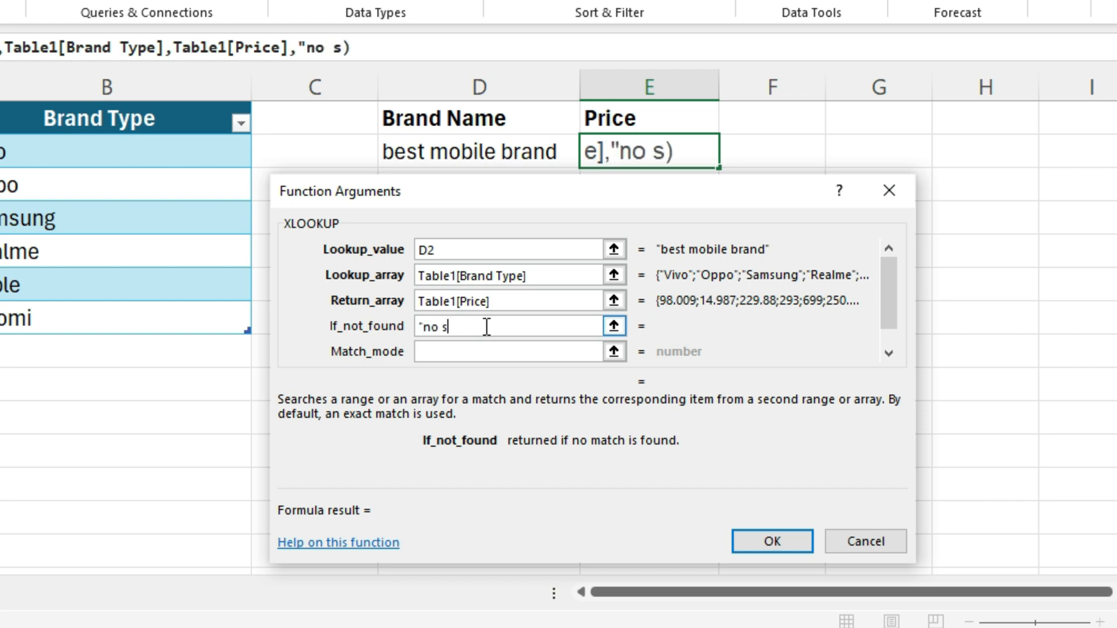
pyautogui.write('uch thing"')
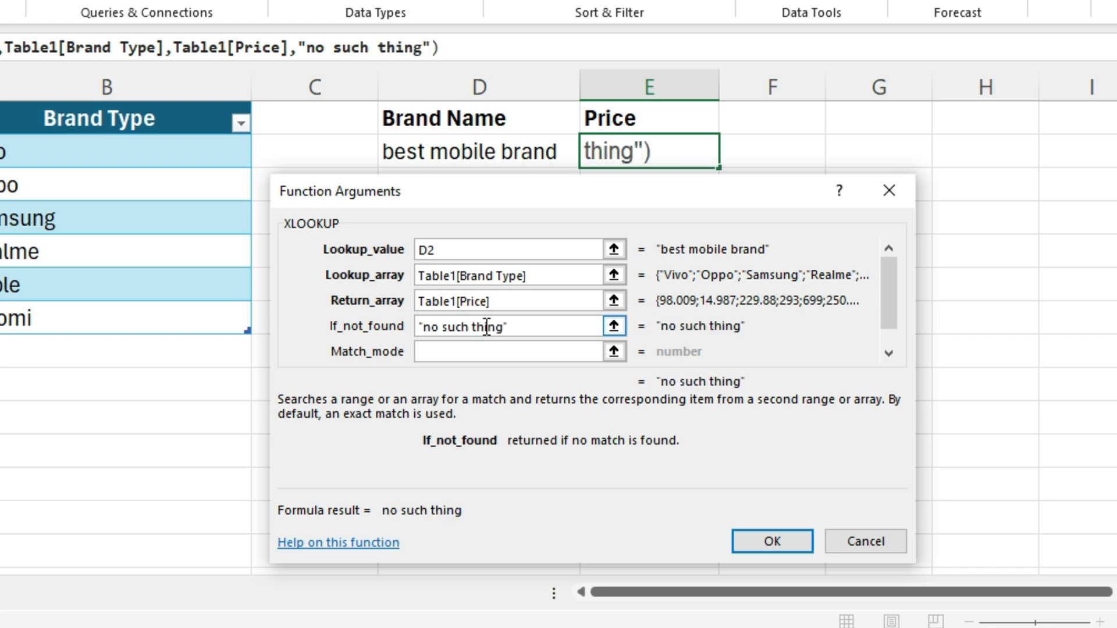
pyautogui.click(748, 540)
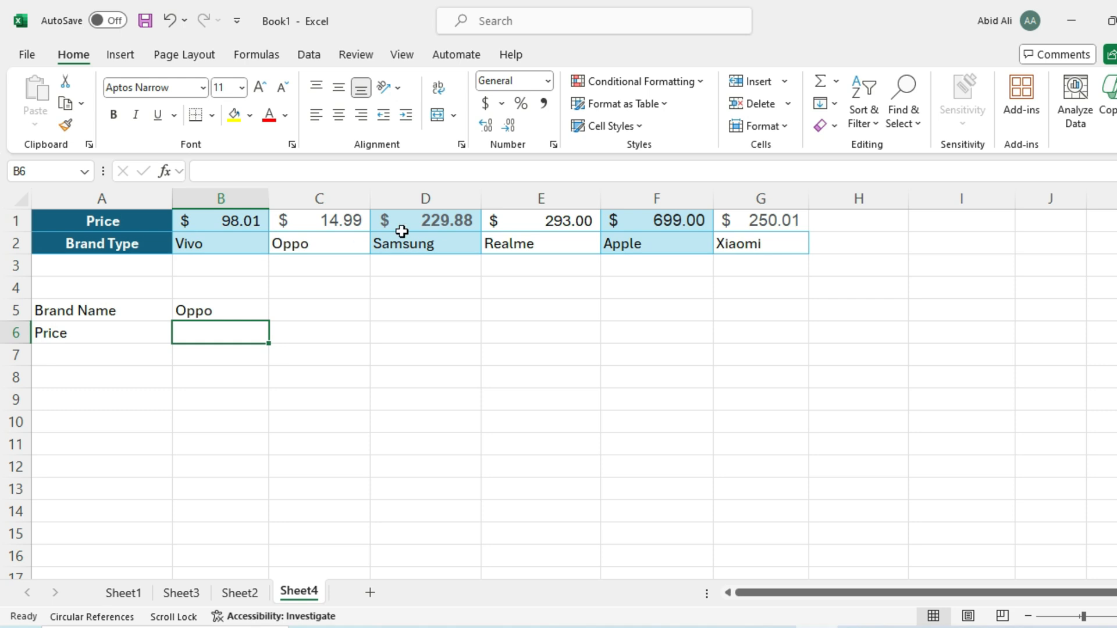
# Build an XLOOKUP in B6 of Sheet4 with lookup value B5, lookup array B2:G2 and return array B1:G1
pyautogui.click(211, 333)
pyautogui.click(169, 172)
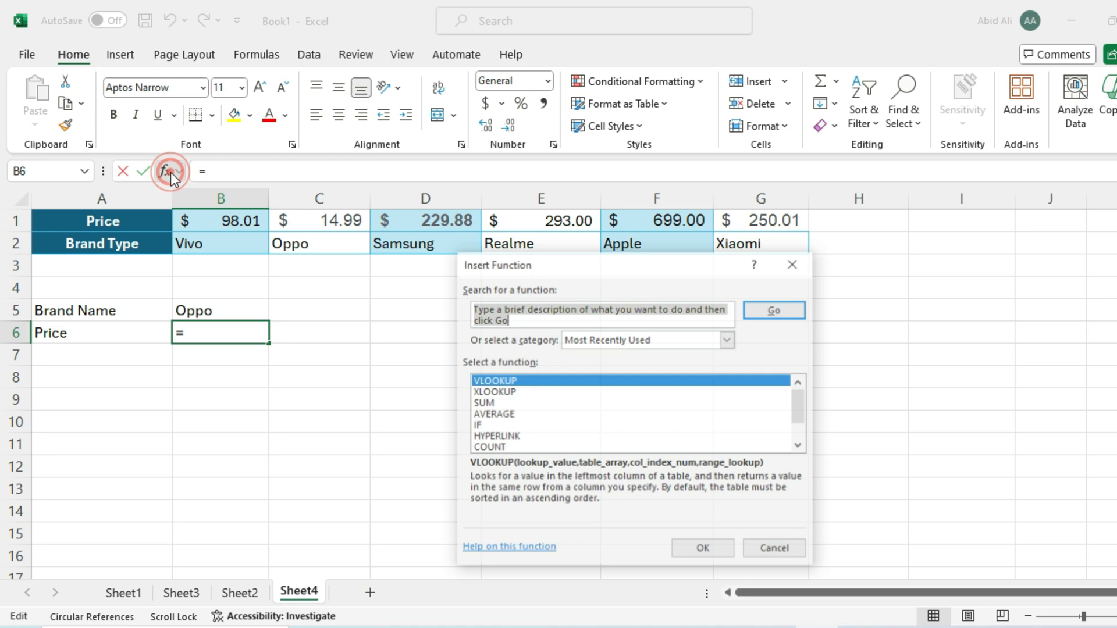
pyautogui.doubleClick(605, 393)
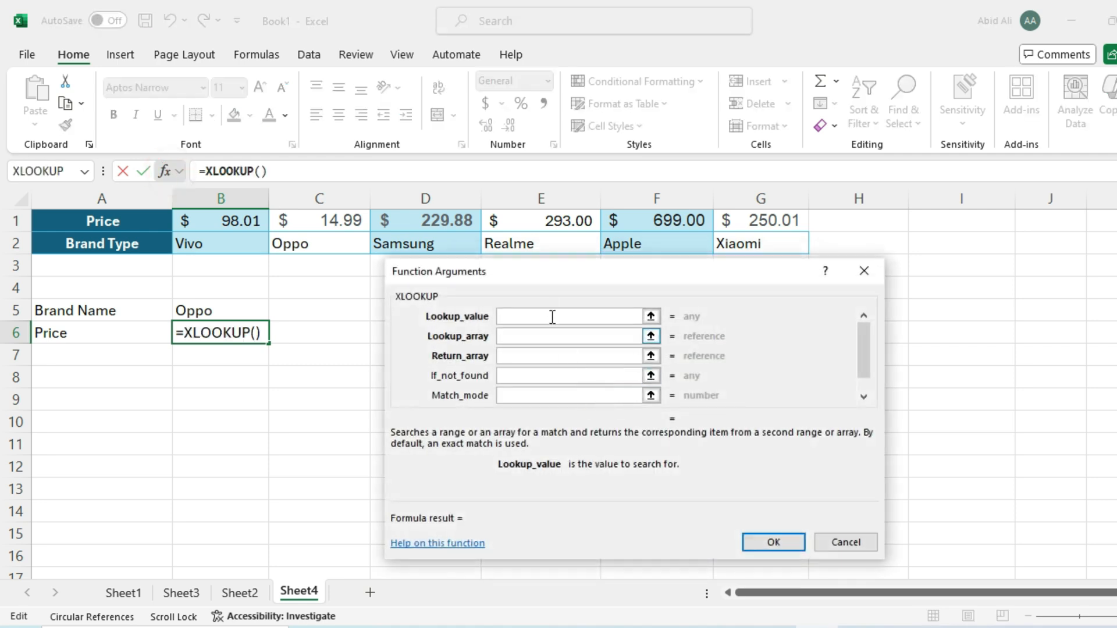
pyautogui.click(227, 314)
pyautogui.press('Tab')
pyautogui.moveTo(214, 247); pyautogui.dragTo(759, 245)
pyautogui.click(531, 356)
pyautogui.moveTo(258, 221); pyautogui.dragTo(715, 221)
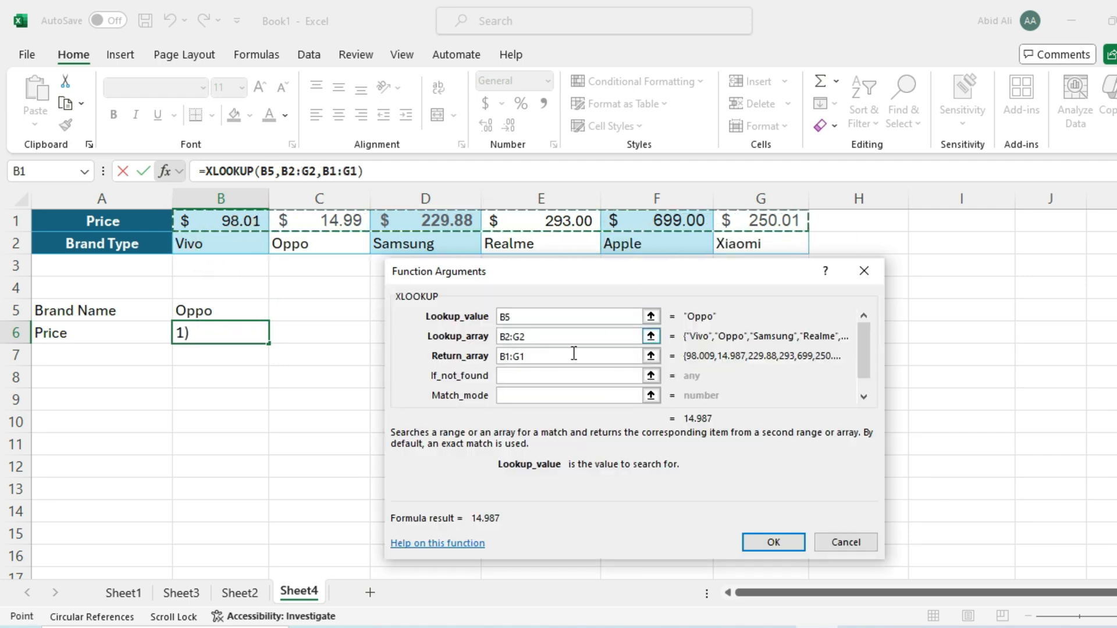
pyautogui.click(771, 540)
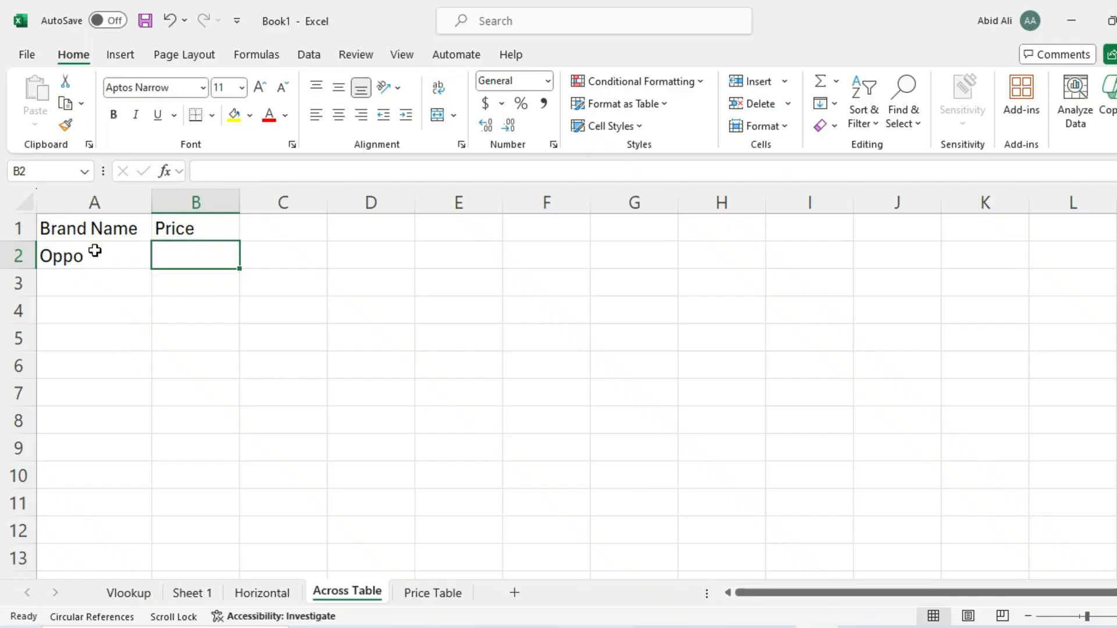
# Start an XLOOKUP in B2 of Across Table with lookup value A2 and the Price Table sheet's Brand Type column as lookup array
pyautogui.click(181, 261)
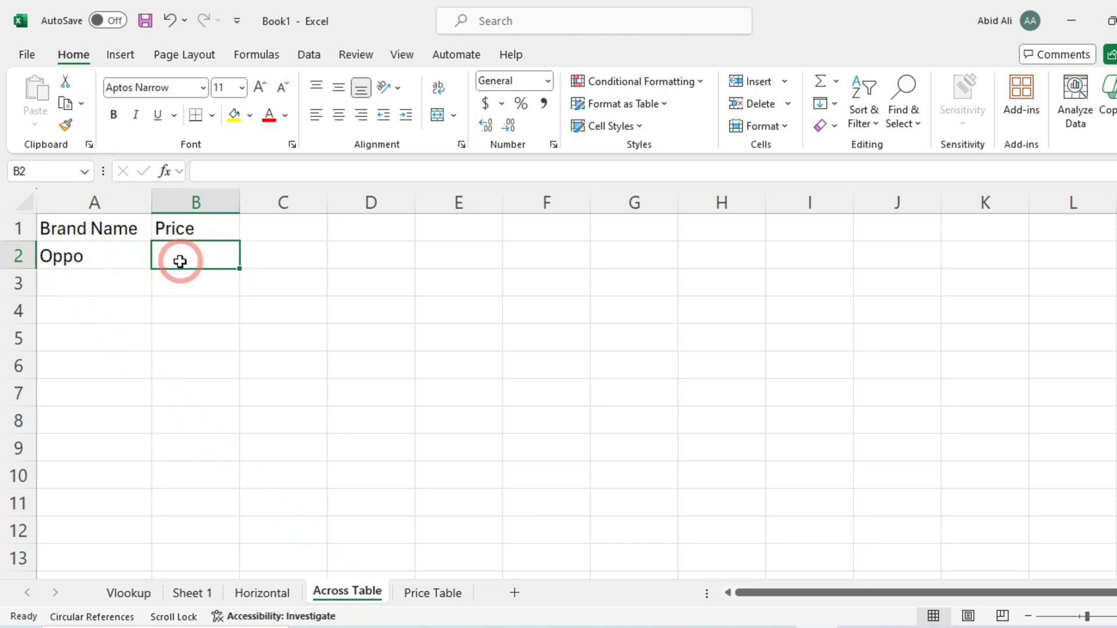
pyautogui.click(166, 171)
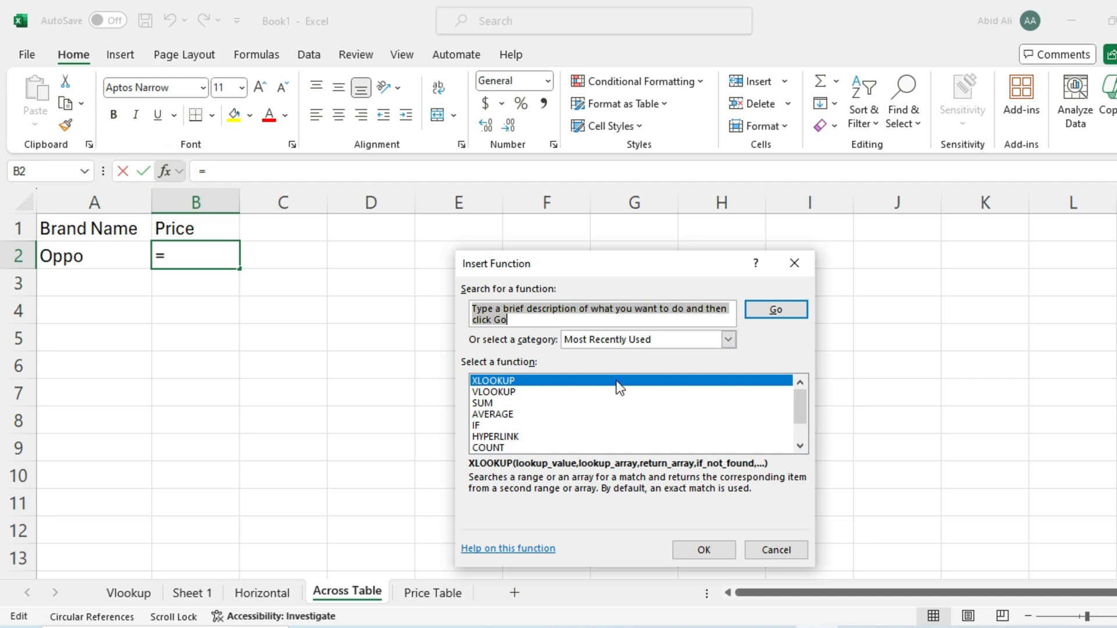
pyautogui.doubleClick(619, 381)
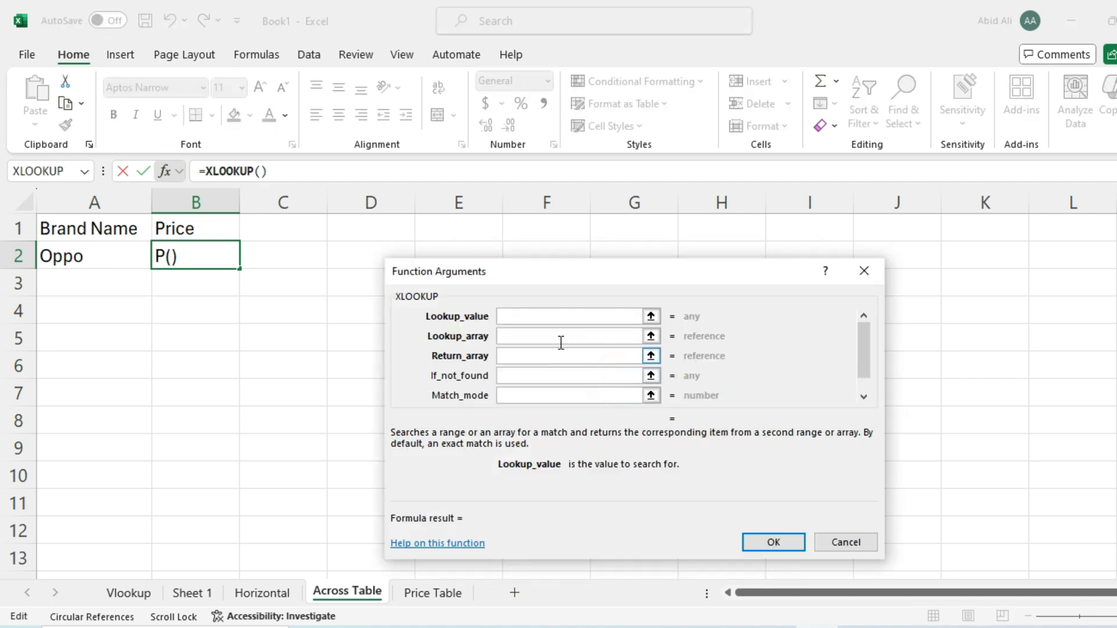
pyautogui.click(119, 256)
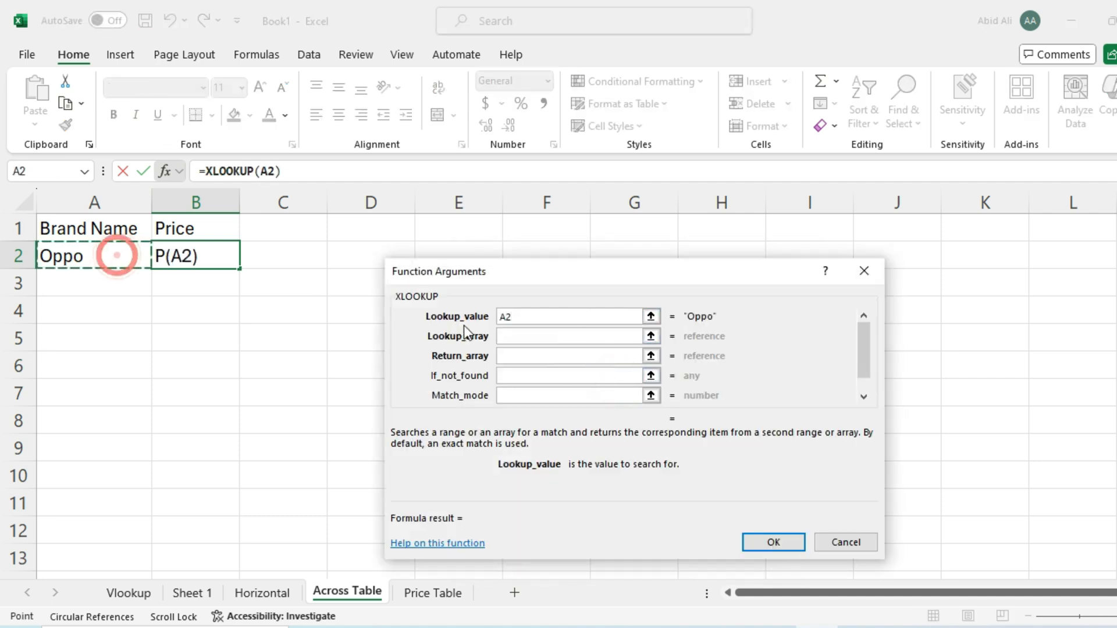
pyautogui.click(504, 335)
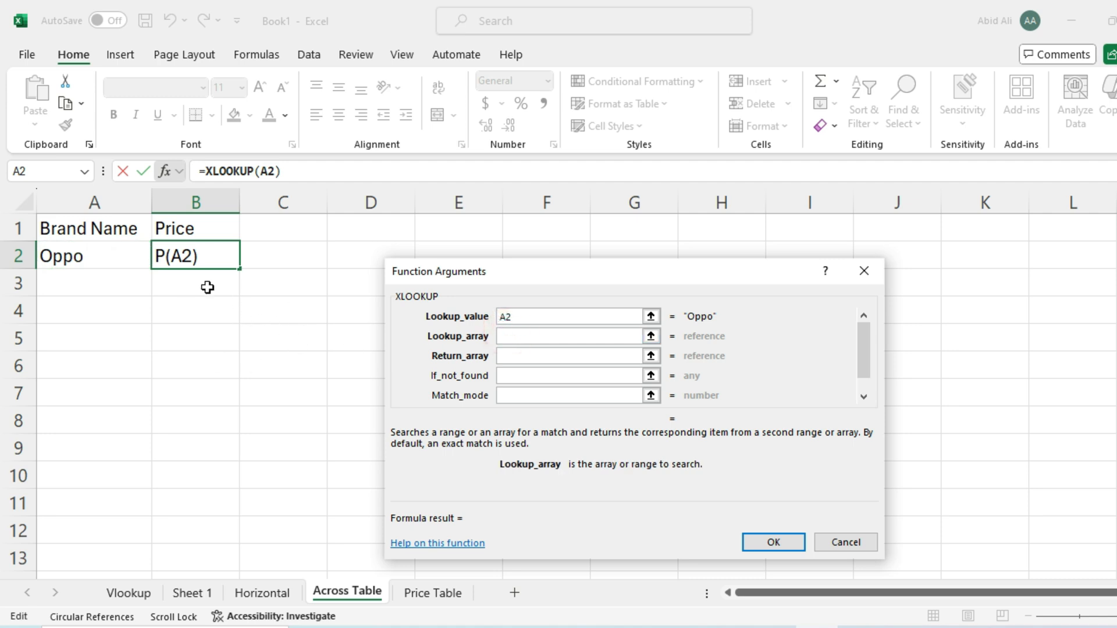
pyautogui.click(433, 593)
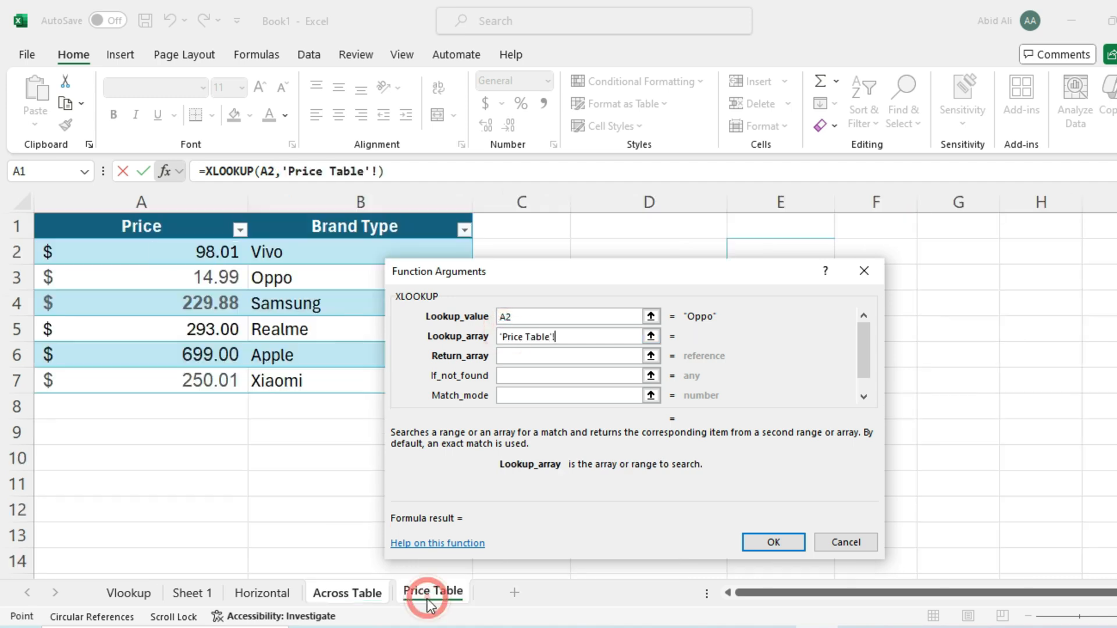
pyautogui.moveTo(319, 252); pyautogui.dragTo(351, 382)
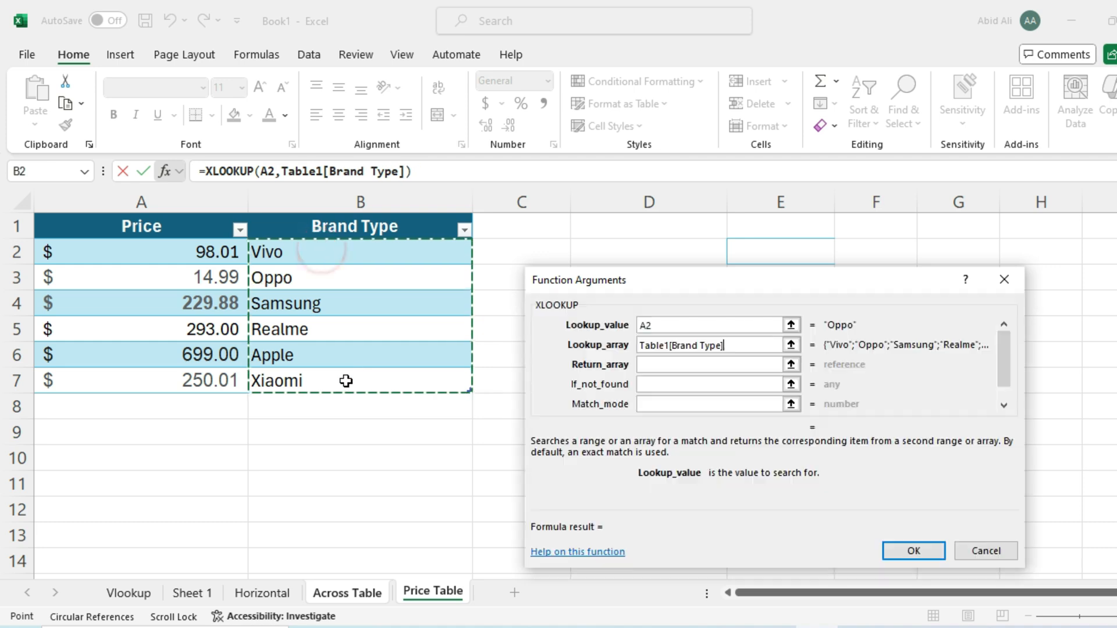
# Return to Across Table, pick the Price Table sheet's prices A2:A7 as return array and complete the XLOOKUP in B2
pyautogui.click(377, 591)
pyautogui.click(755, 366)
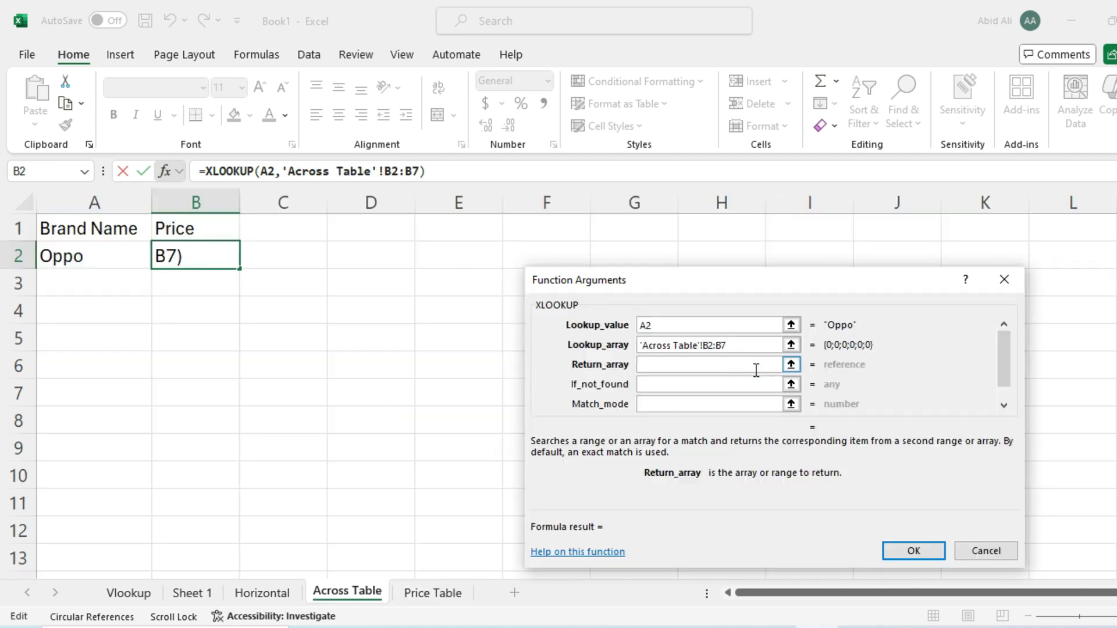
pyautogui.click(417, 595)
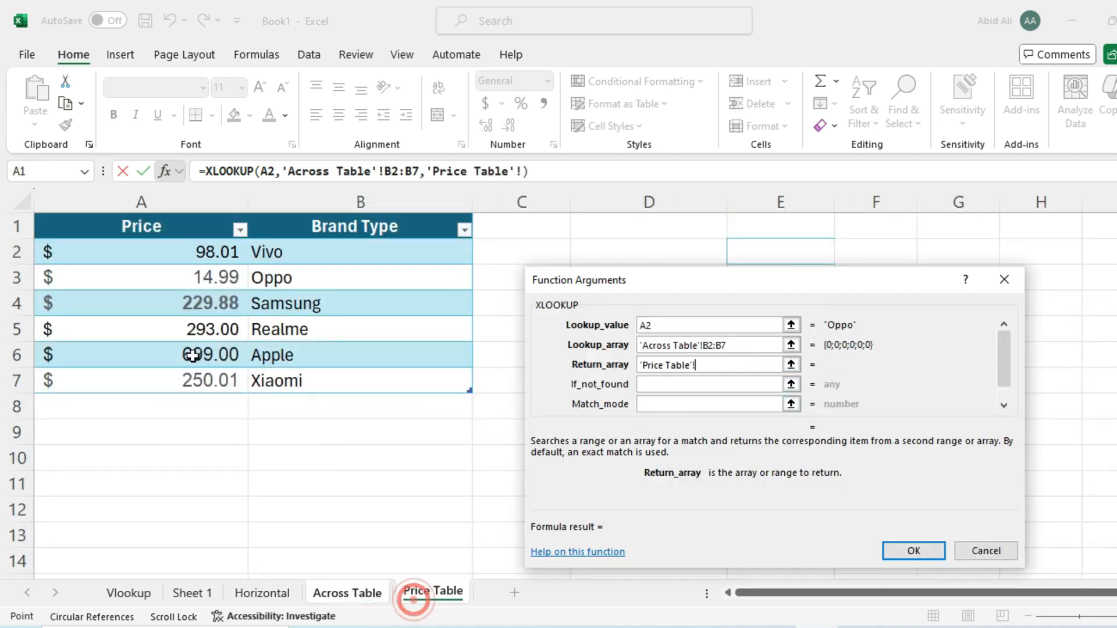
pyautogui.moveTo(198, 254); pyautogui.dragTo(211, 382)
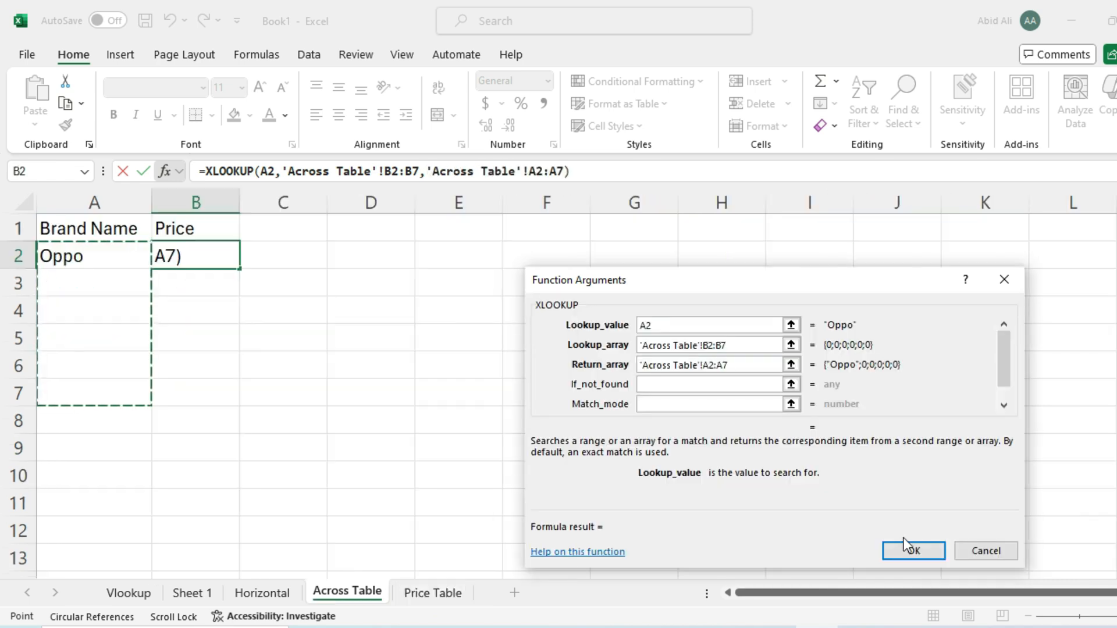
pyautogui.click(906, 549)
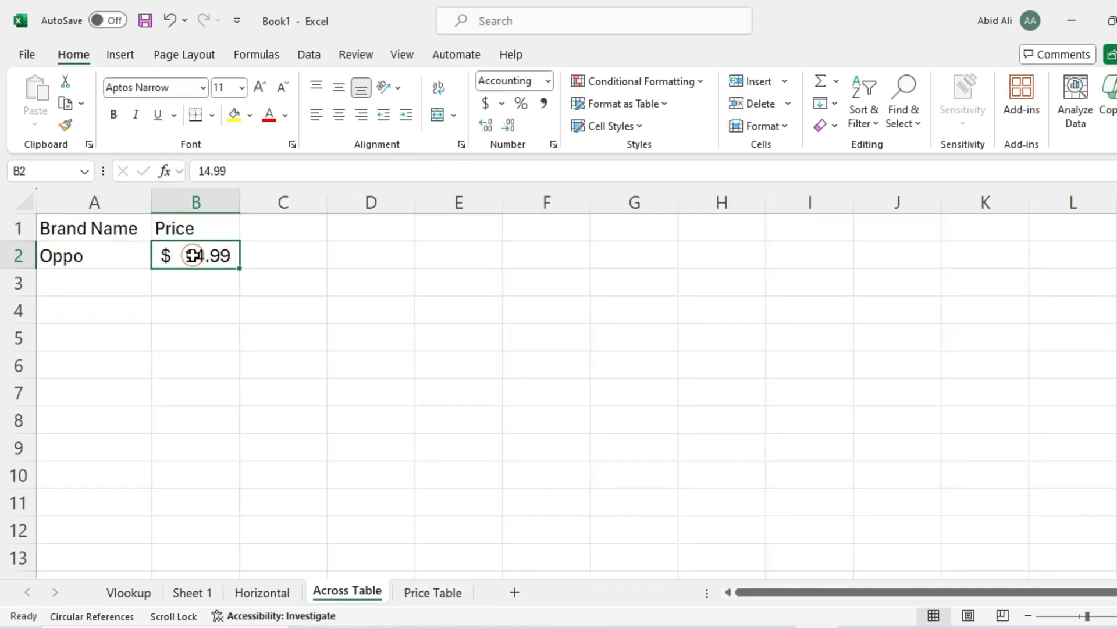
pyautogui.click(195, 256)
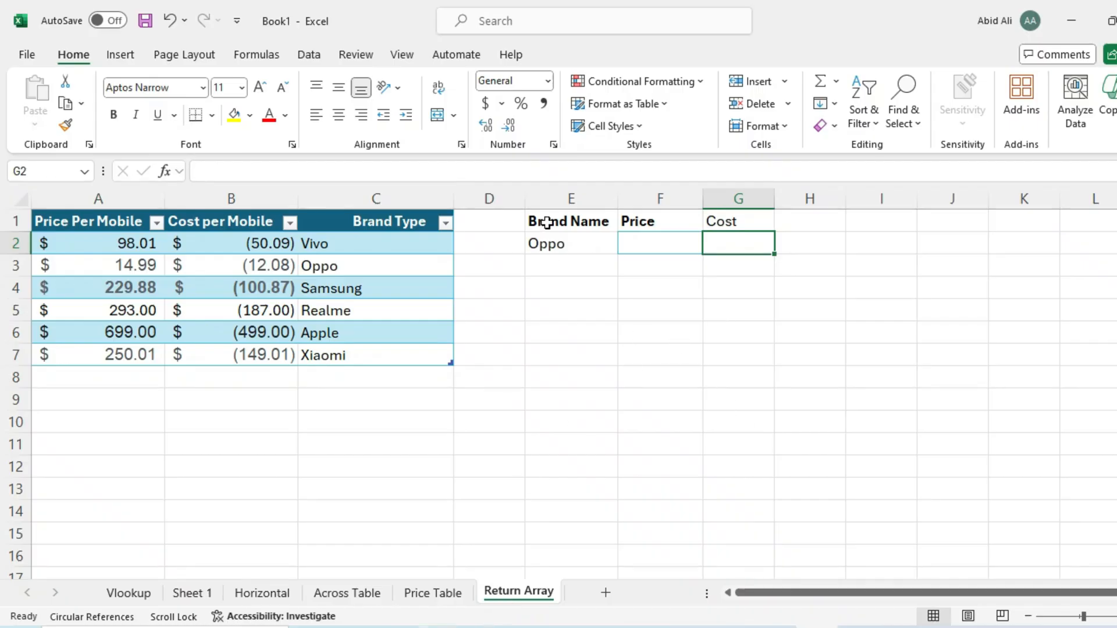
# Start an XLOOKUP in G2 of the Return Array sheet with E2 as the lookup value
pyautogui.click(572, 244)
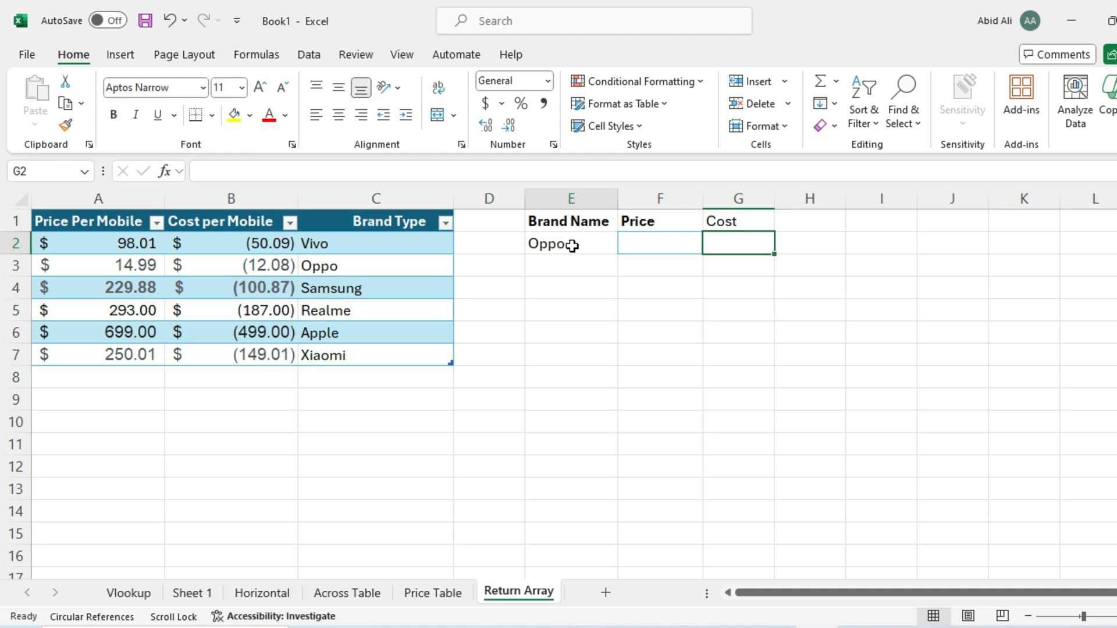
pyautogui.click(659, 244)
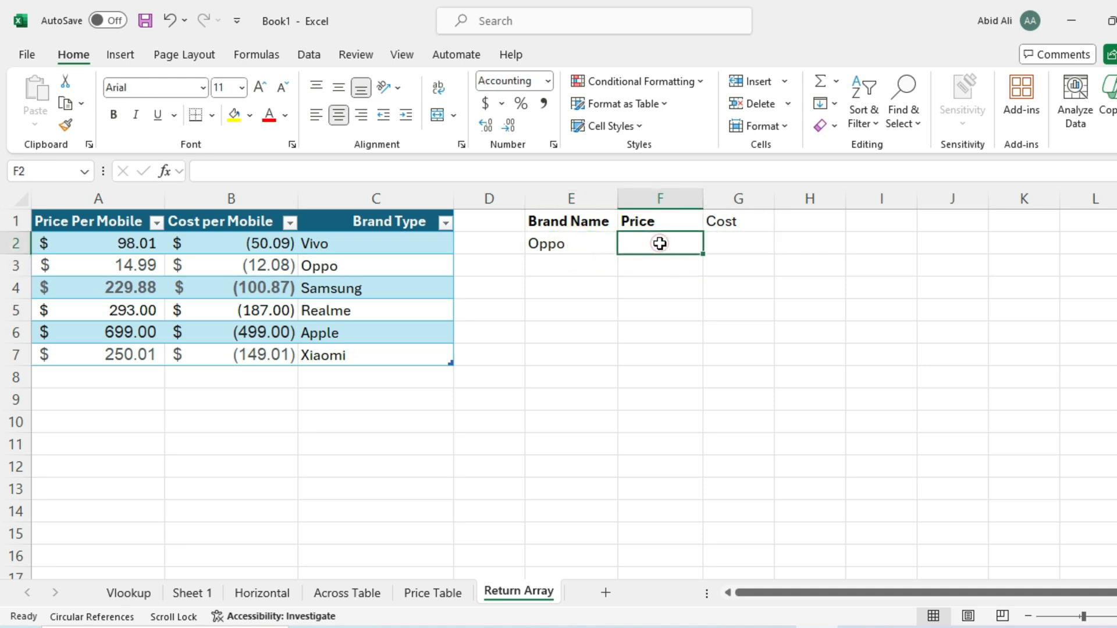
pyautogui.click(744, 244)
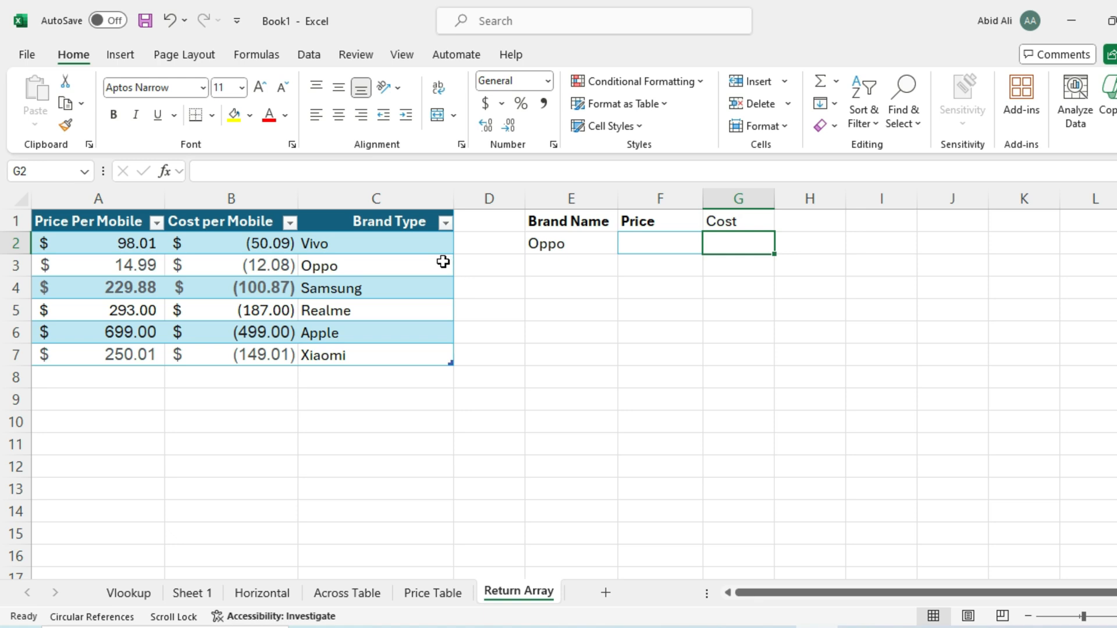
pyautogui.click(165, 170)
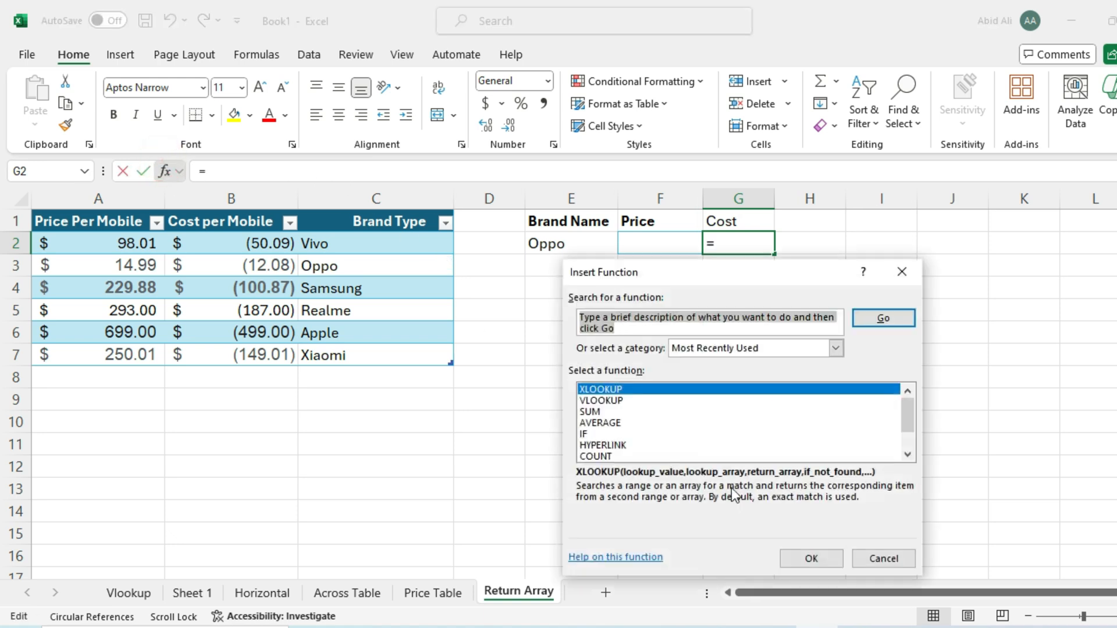
pyautogui.doubleClick(685, 391)
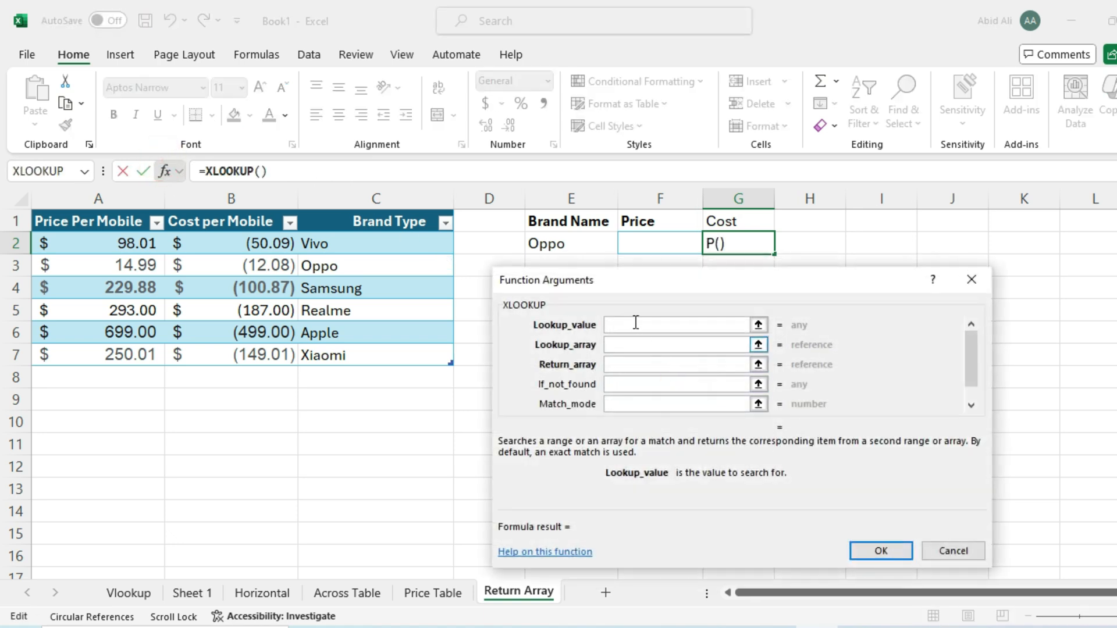
pyautogui.click(568, 243)
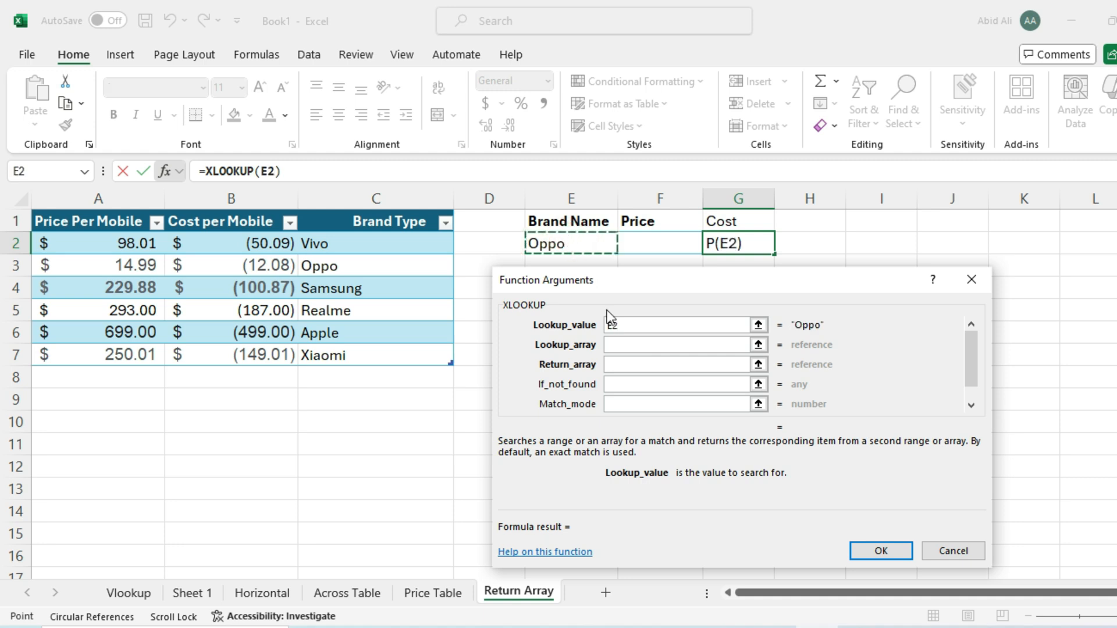
# Set the lookup array to C2:C6 and the return array to the Price Per Mobile and Cost per Mobile columns, and complete the XLOOKUP
pyautogui.click(620, 342)
pyautogui.click(419, 250)
pyautogui.moveTo(419, 250); pyautogui.dragTo(424, 339)
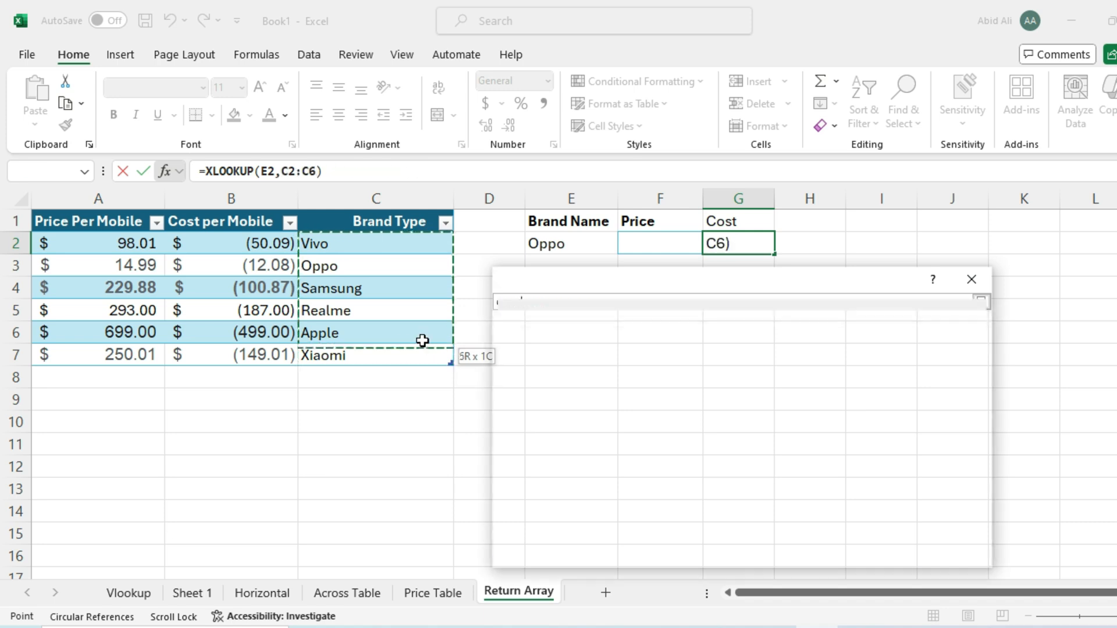
pyautogui.click(610, 365)
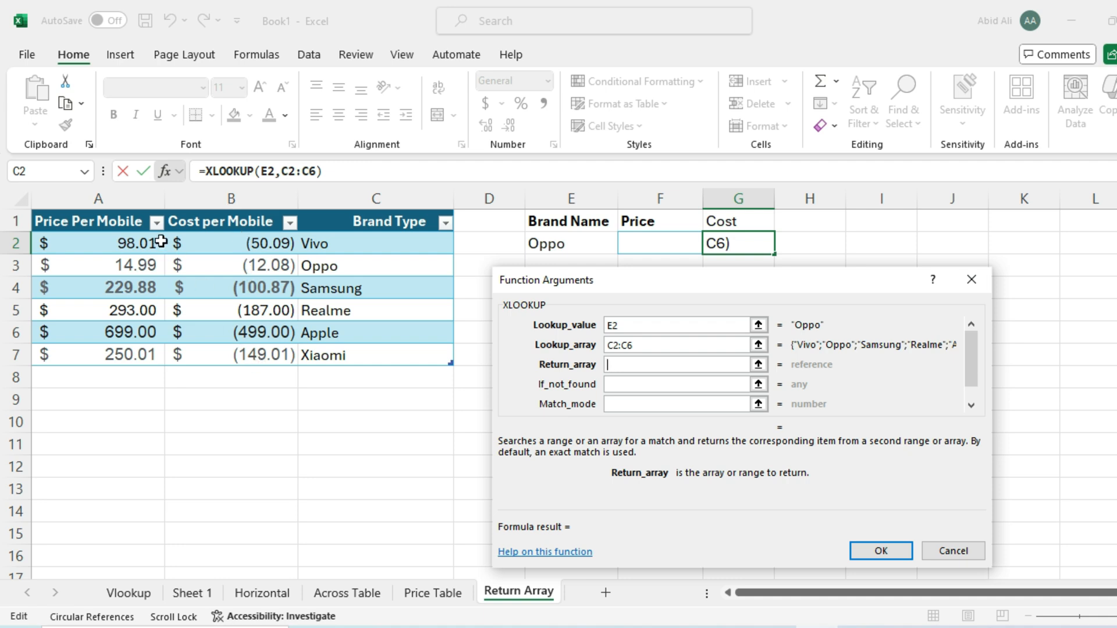
pyautogui.moveTo(146, 243); pyautogui.dragTo(235, 356)
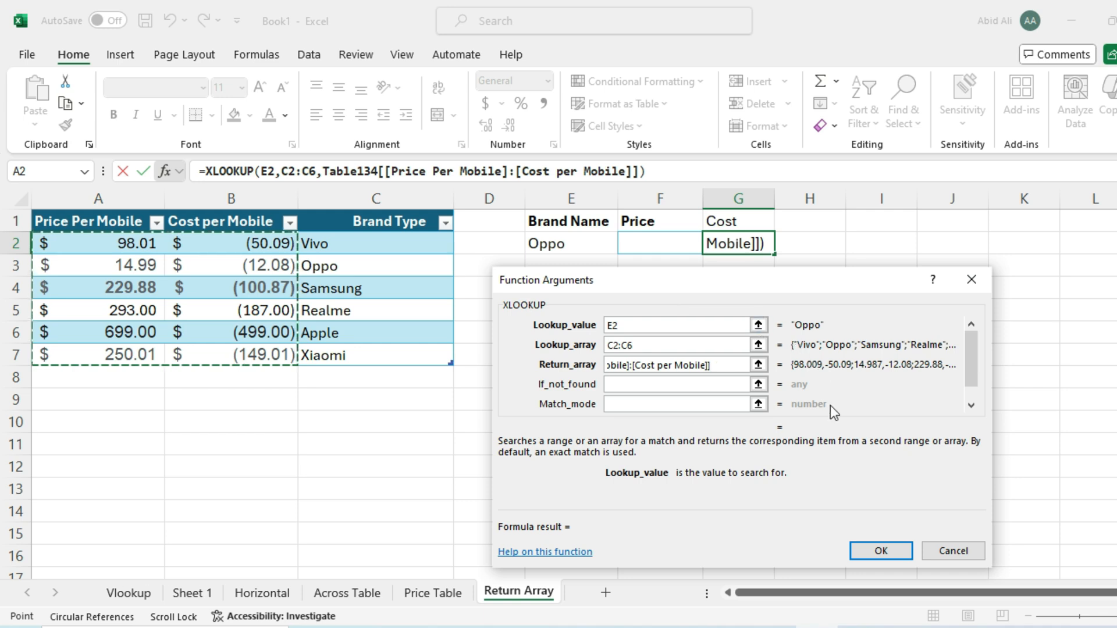
pyautogui.click(871, 550)
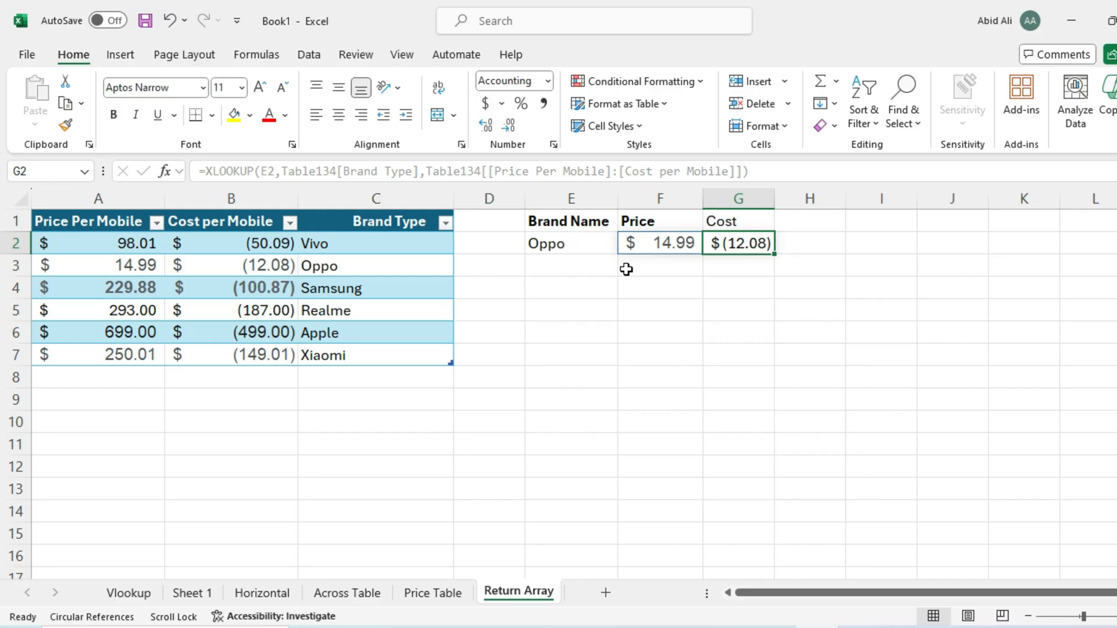
# Copy the XLOOKUP expression without its equals sign from F2 of the Return Array sheet
pyautogui.click(689, 248)
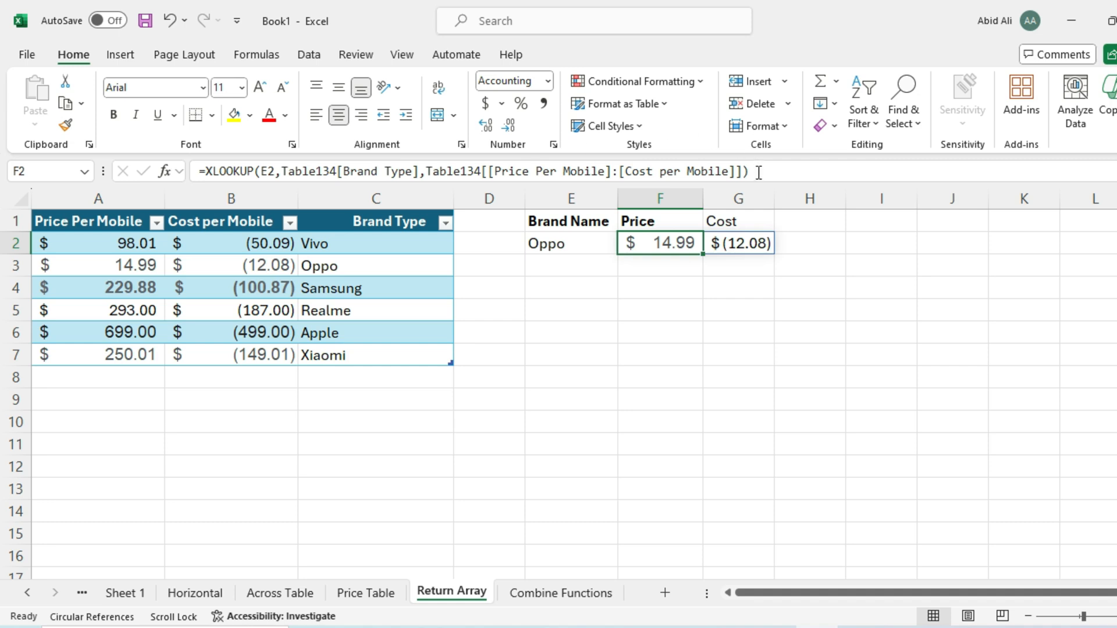
pyautogui.moveTo(759, 172); pyautogui.dragTo(210, 147)
pyautogui.hotkey('ctrl', 'c')
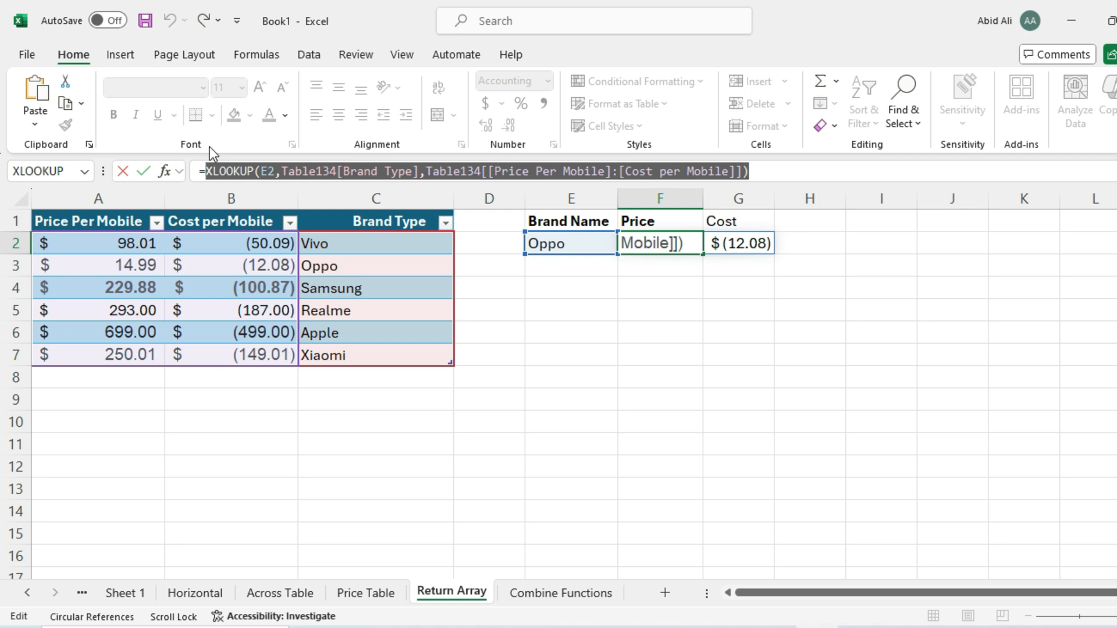
# Switch to the Combine Functions sheet and search the insertable functions for "sum"
pyautogui.click(526, 590)
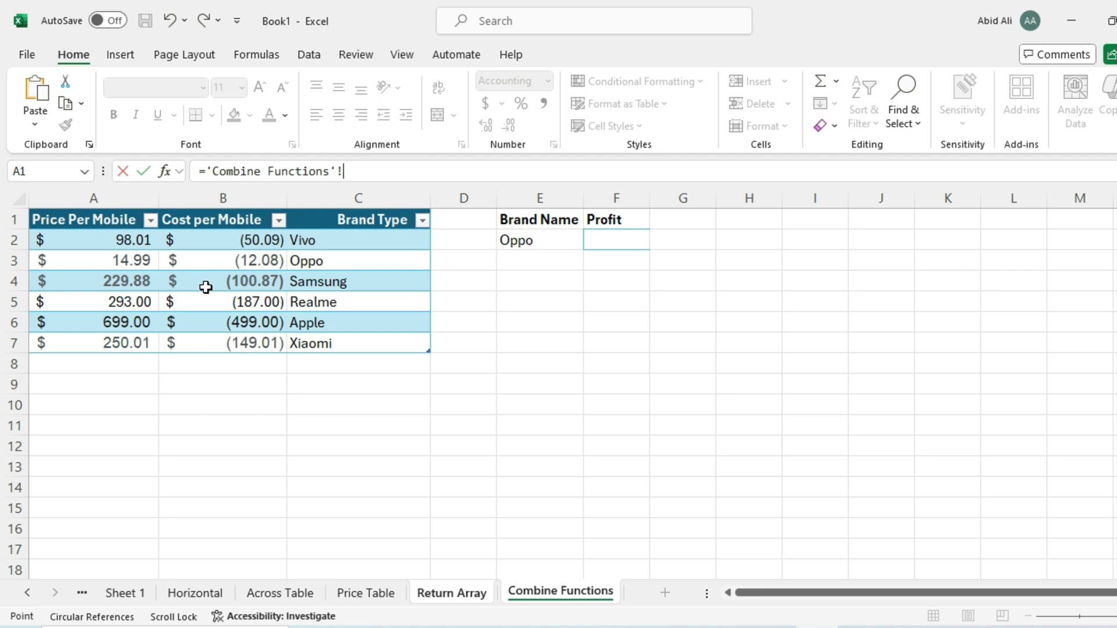
pyautogui.click(218, 240)
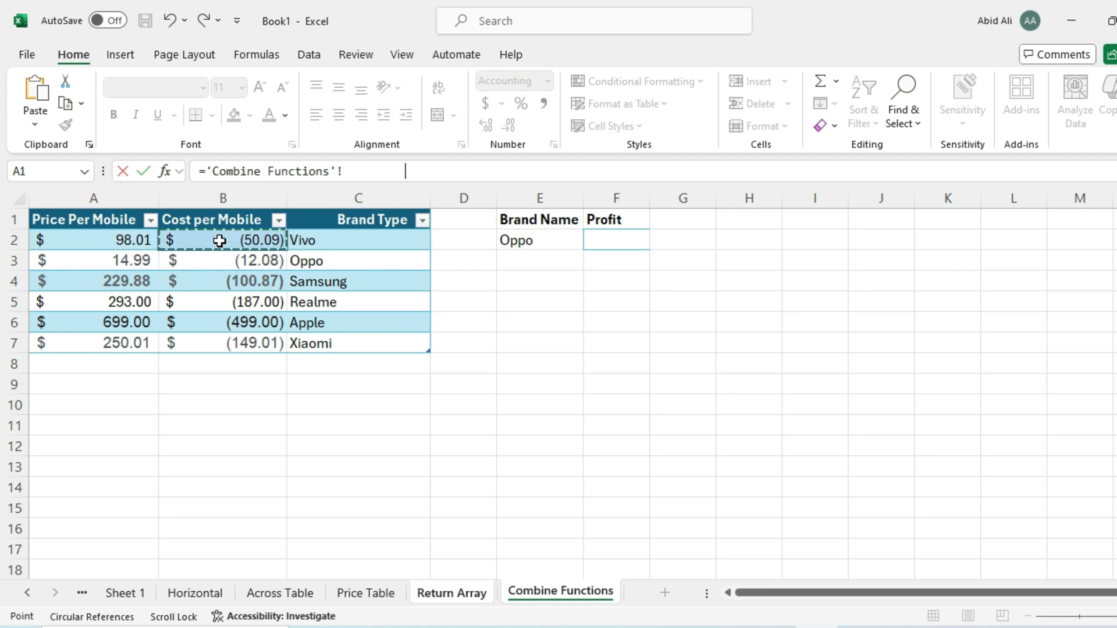
pyautogui.click(135, 242)
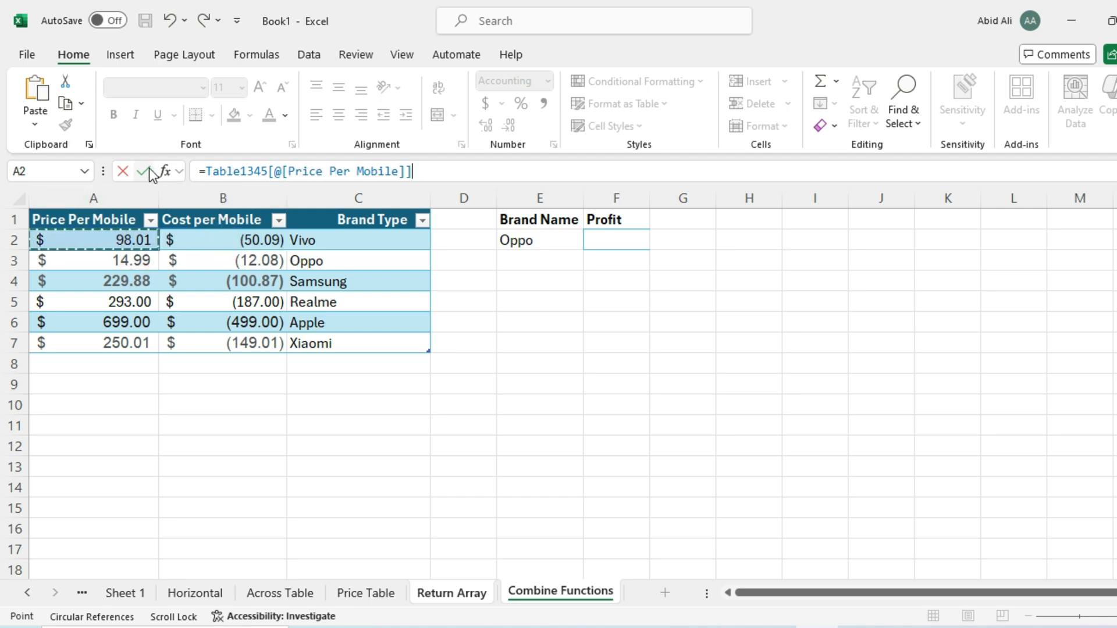
pyautogui.click(165, 172)
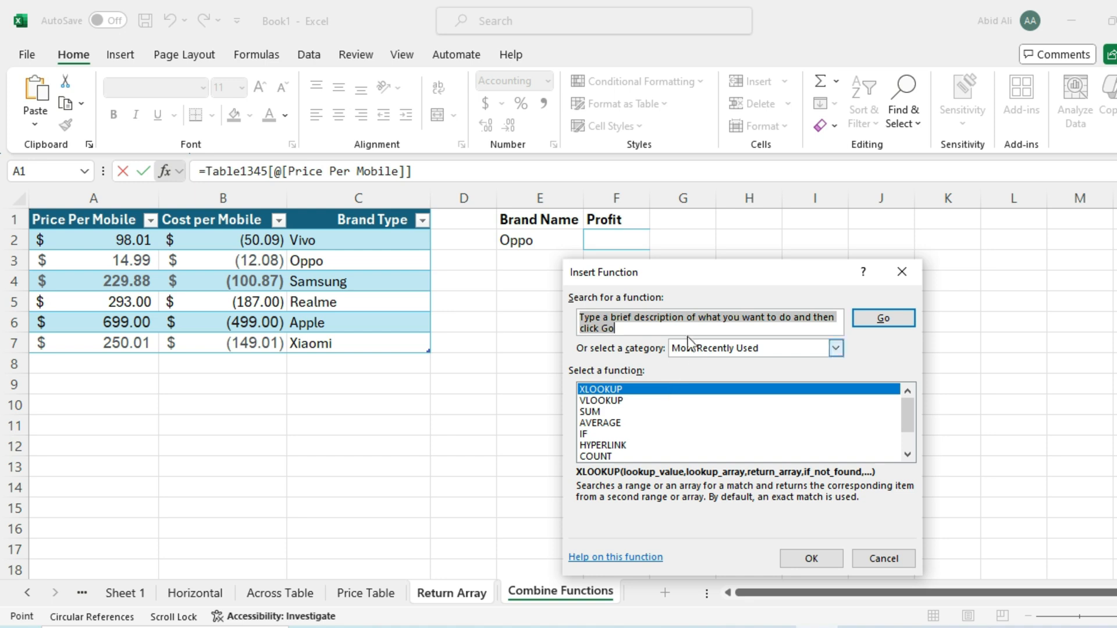
pyautogui.write('s')
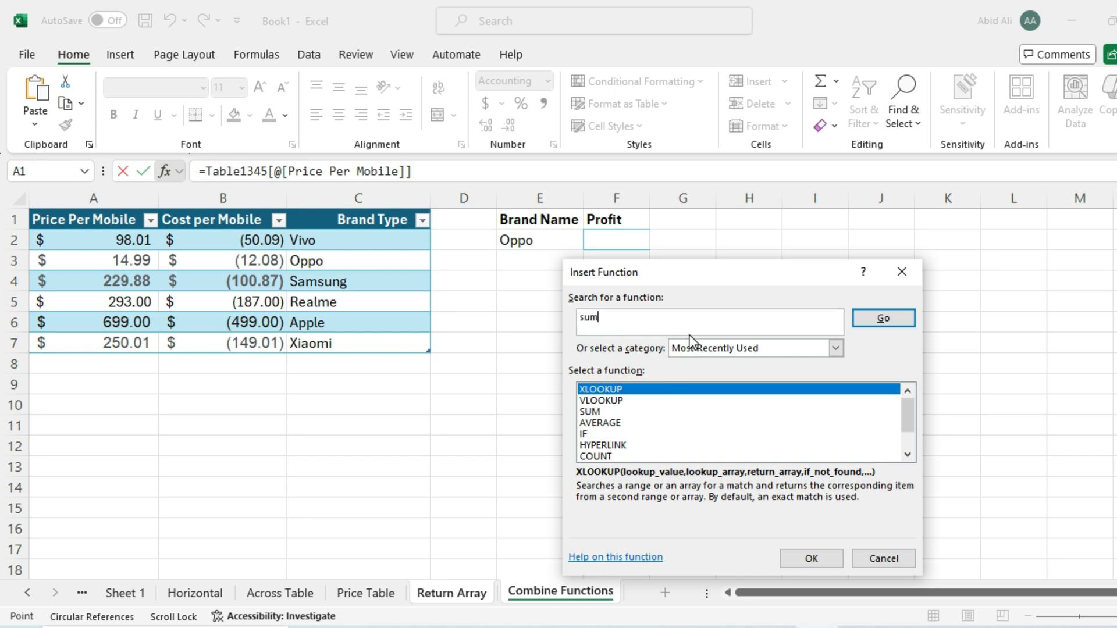
pyautogui.write('um')
pyautogui.press('Return')
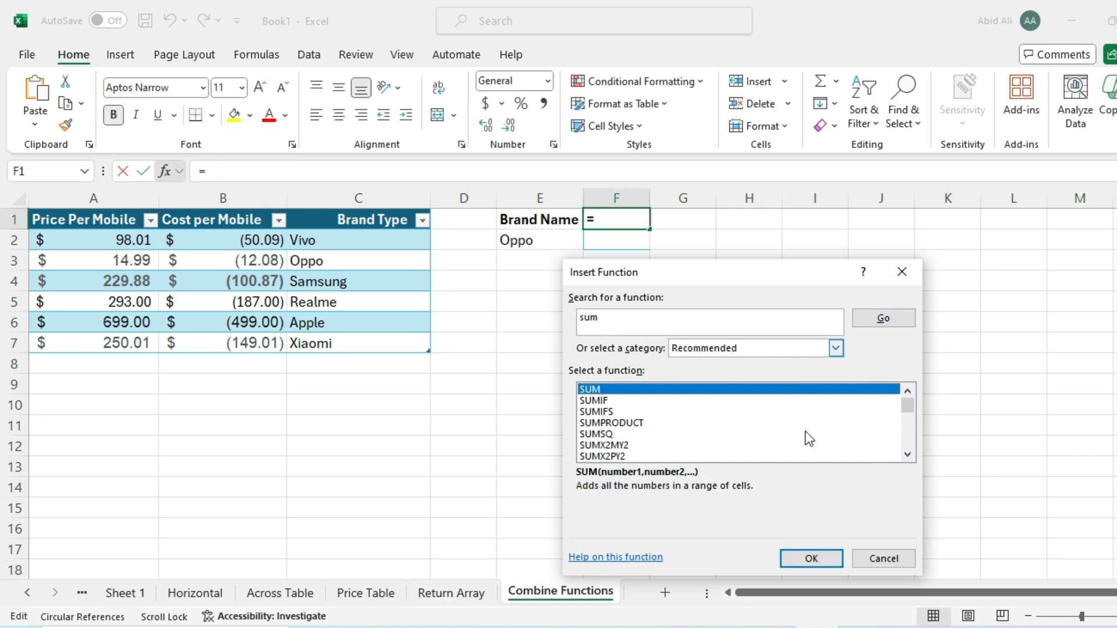
# Insert a SUM in F1 with the copied XLOOKUP expression as its Number1 argument
pyautogui.doubleClick(788, 388)
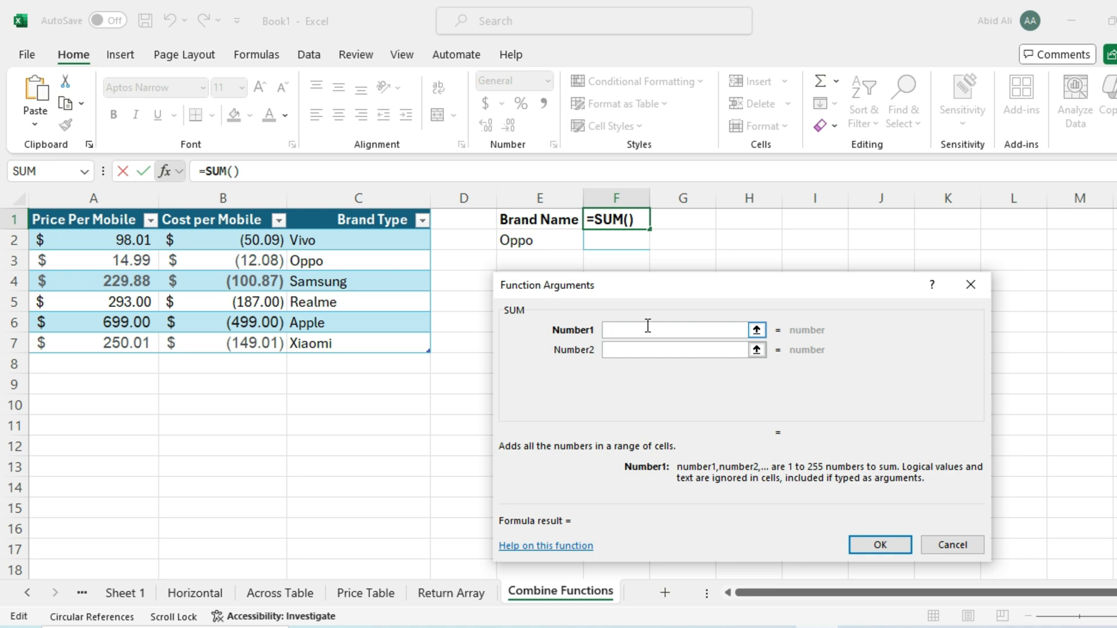
pyautogui.hotkey('ctrl', 'v')
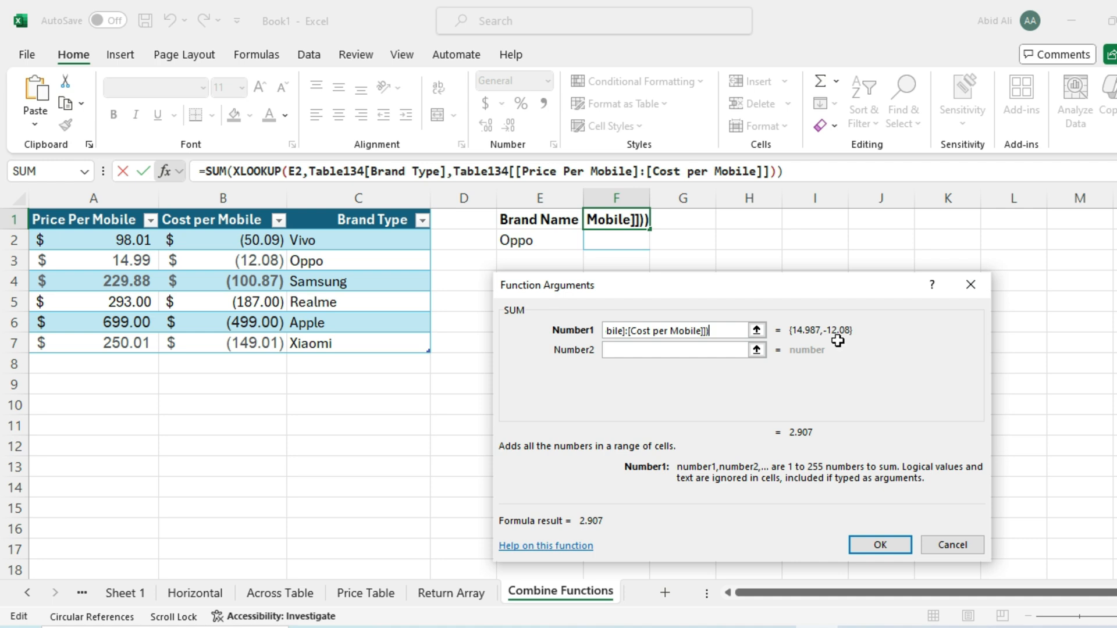
pyautogui.press('Return')
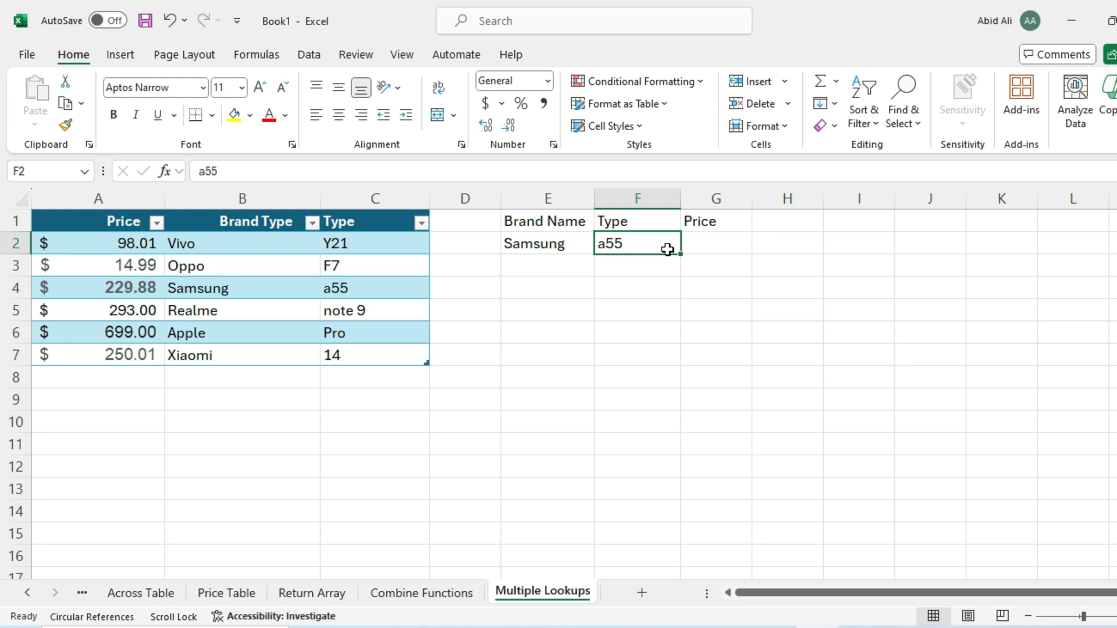
# Insert an XLOOKUP in G2 of the Multiple Lookups sheet with E2&F2 as the lookup value
pyautogui.click(723, 244)
pyautogui.click(722, 243)
pyautogui.click(164, 171)
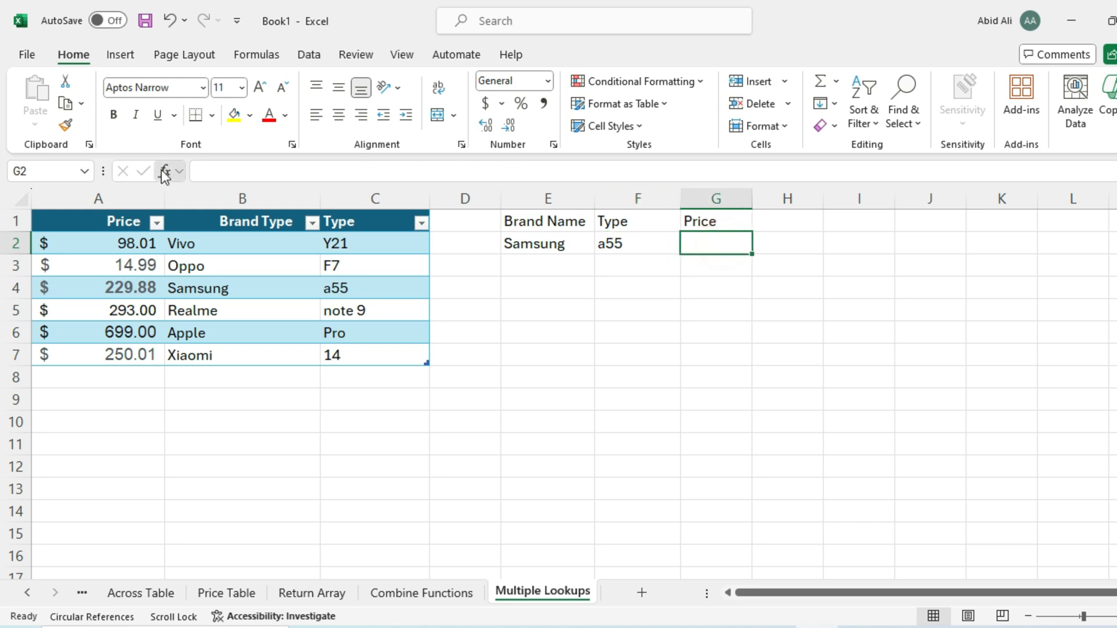
pyautogui.click(644, 400)
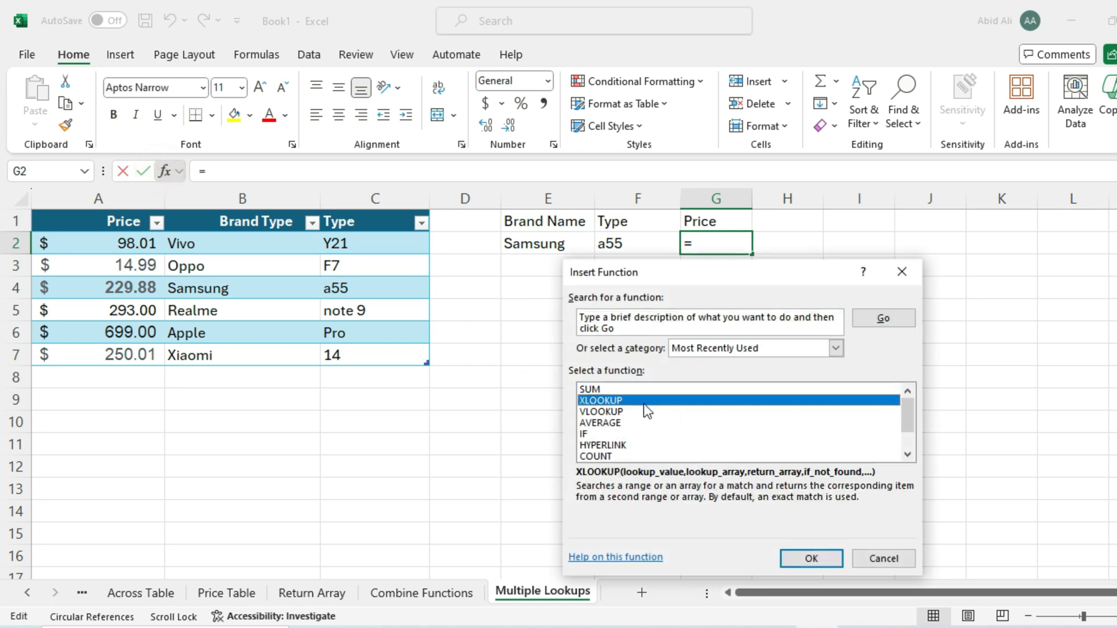
pyautogui.doubleClick(643, 400)
pyautogui.moveTo(637, 290); pyautogui.dragTo(581, 295)
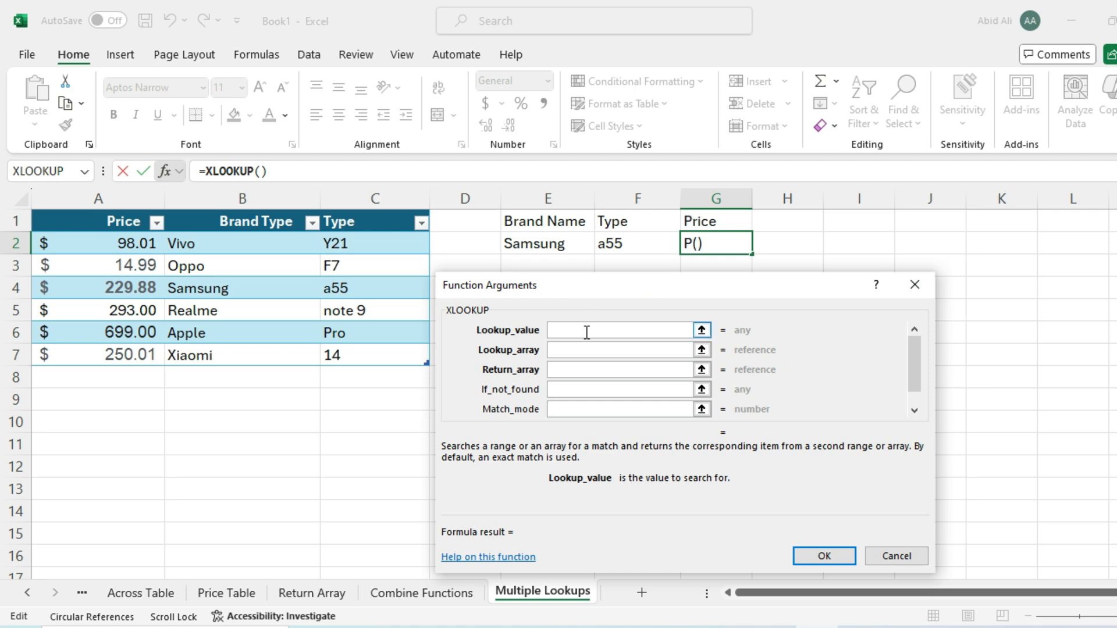
pyautogui.click(562, 246)
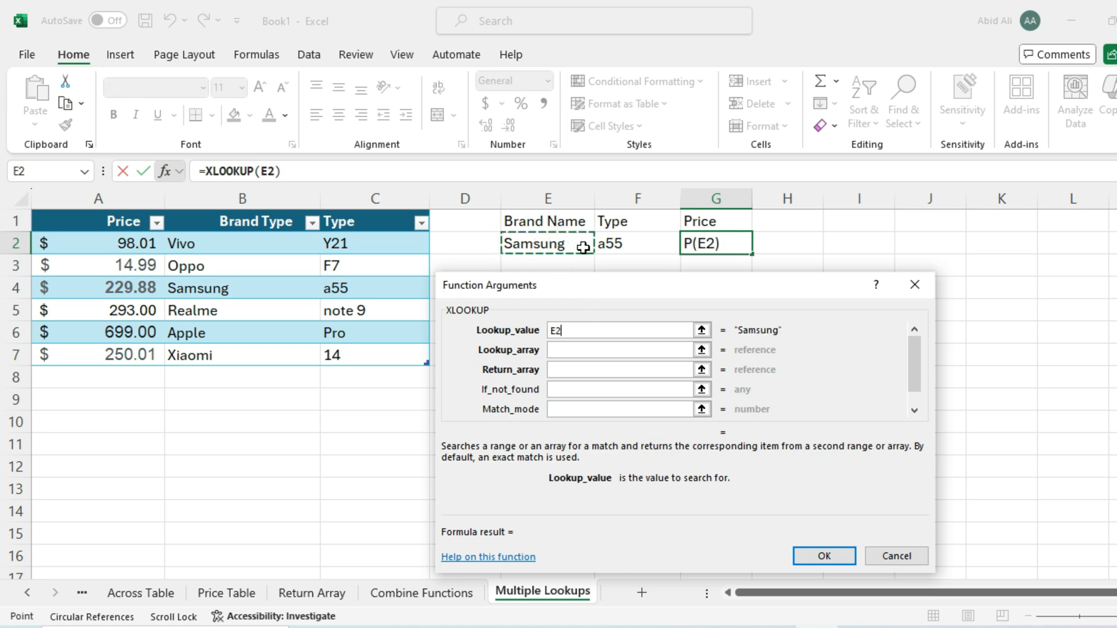
pyautogui.write('&F2')
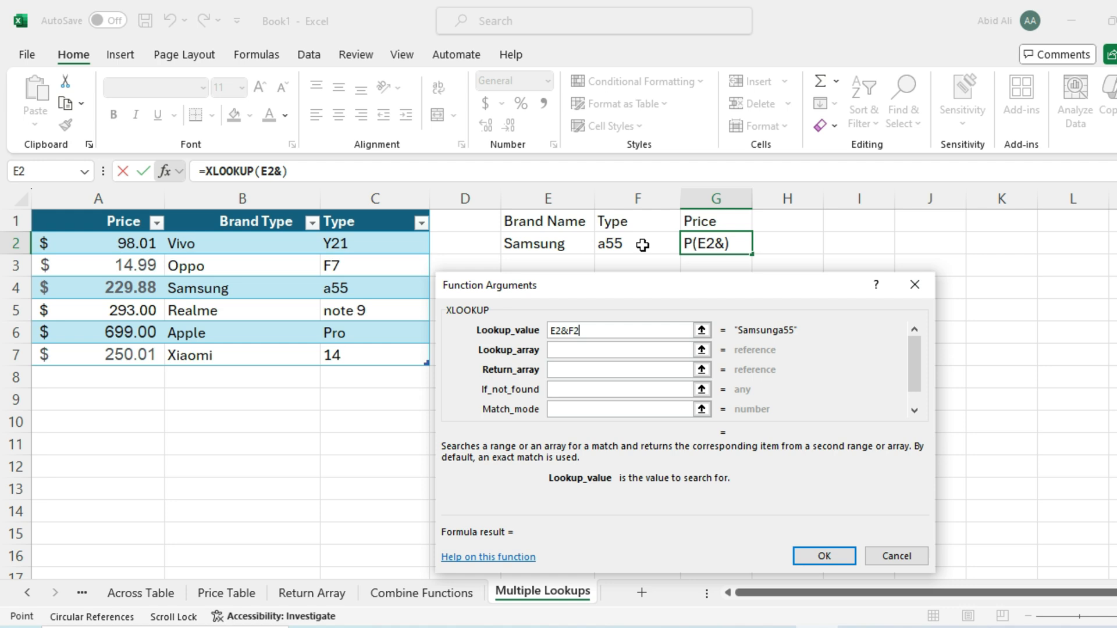
pyautogui.click(640, 244)
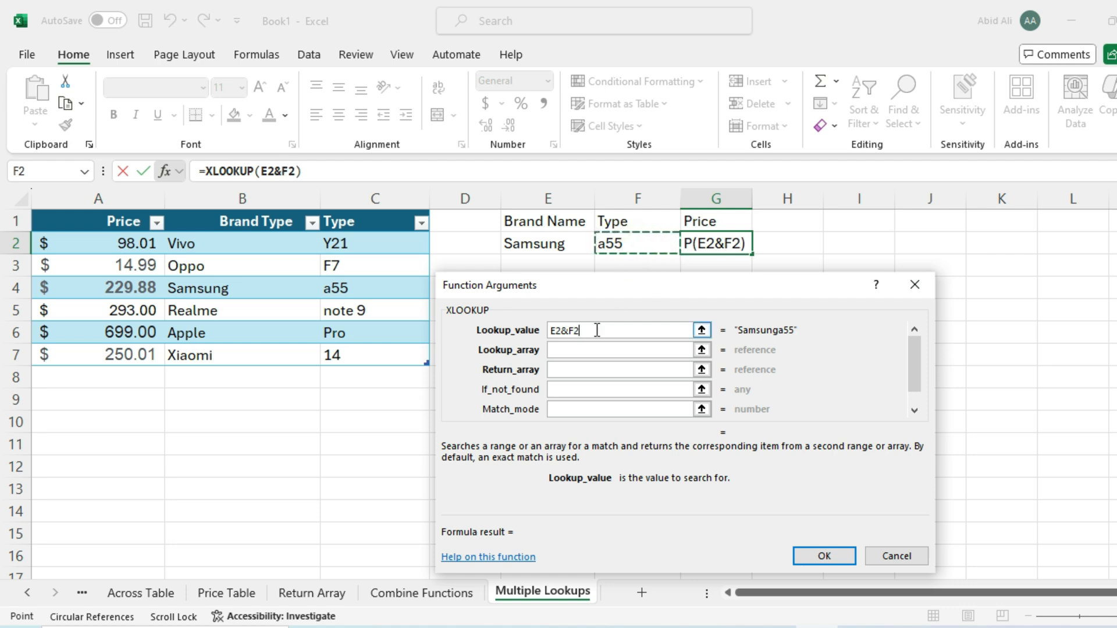
# Set the lookup array to the Brand Type and Type columns joined with &, and the return array to the Price column
pyautogui.click(584, 348)
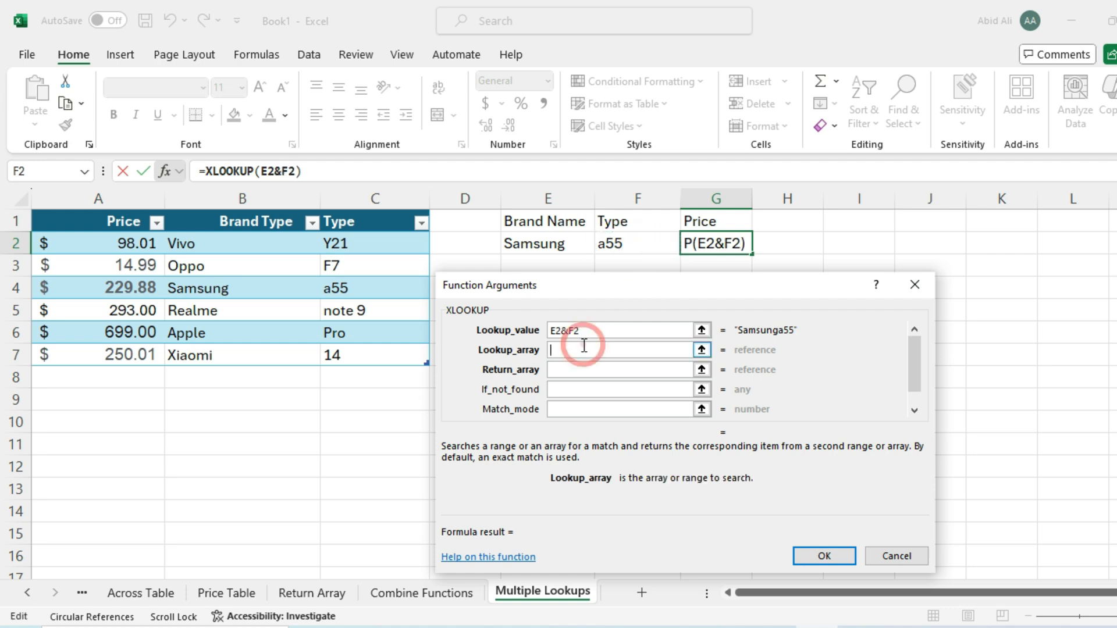
pyautogui.moveTo(235, 246); pyautogui.dragTo(244, 352)
pyautogui.write('&')
pyautogui.moveTo(420, 245); pyautogui.dragTo(413, 352)
pyautogui.click(571, 371)
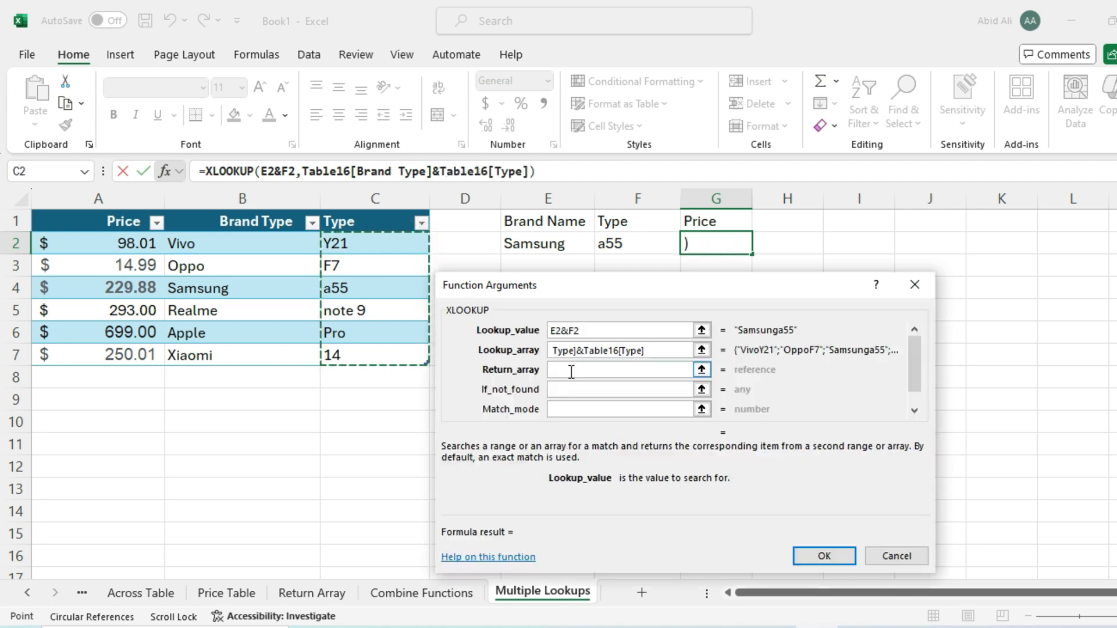
pyautogui.moveTo(134, 240); pyautogui.dragTo(144, 348)
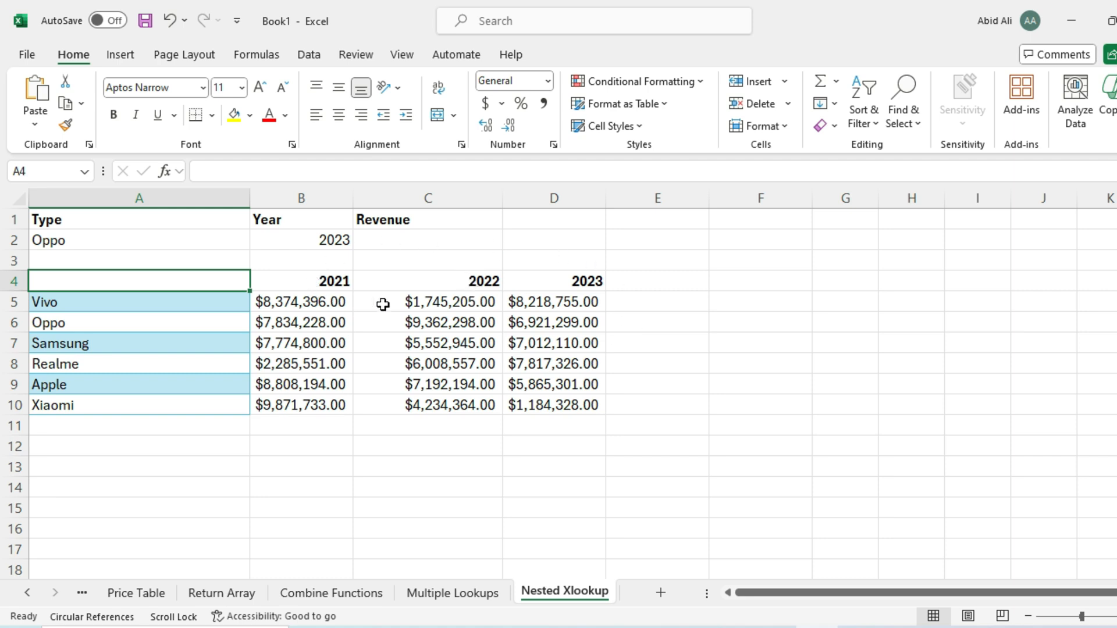
# Examine the Nested Xlookup sheet's brand rows, yearly revenue figures and empty Revenue cell
pyautogui.click(381, 237)
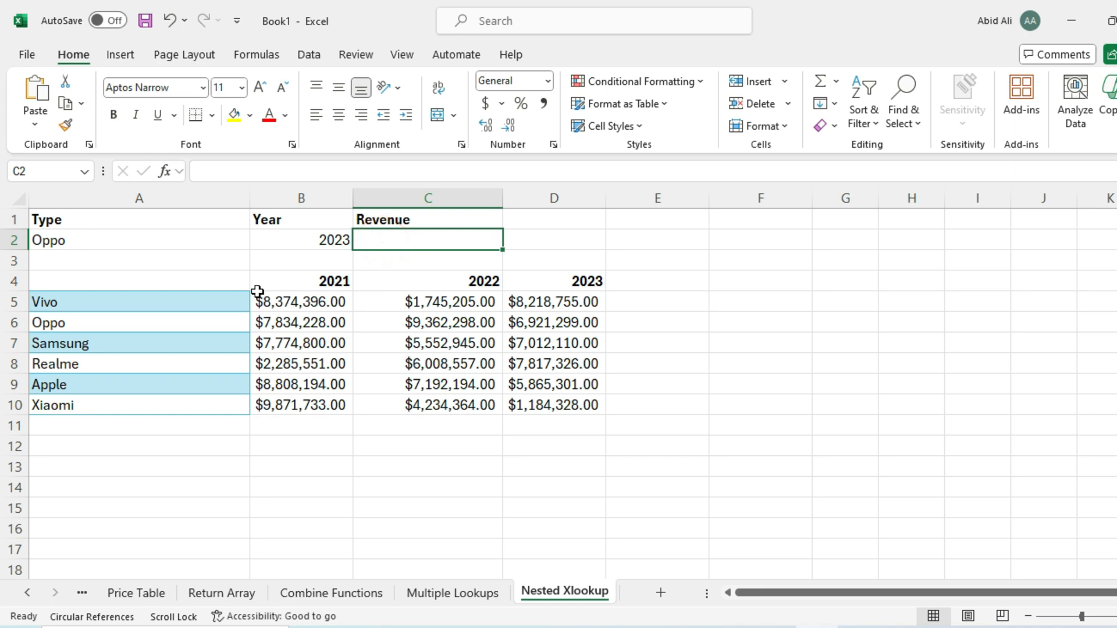
pyautogui.click(222, 251)
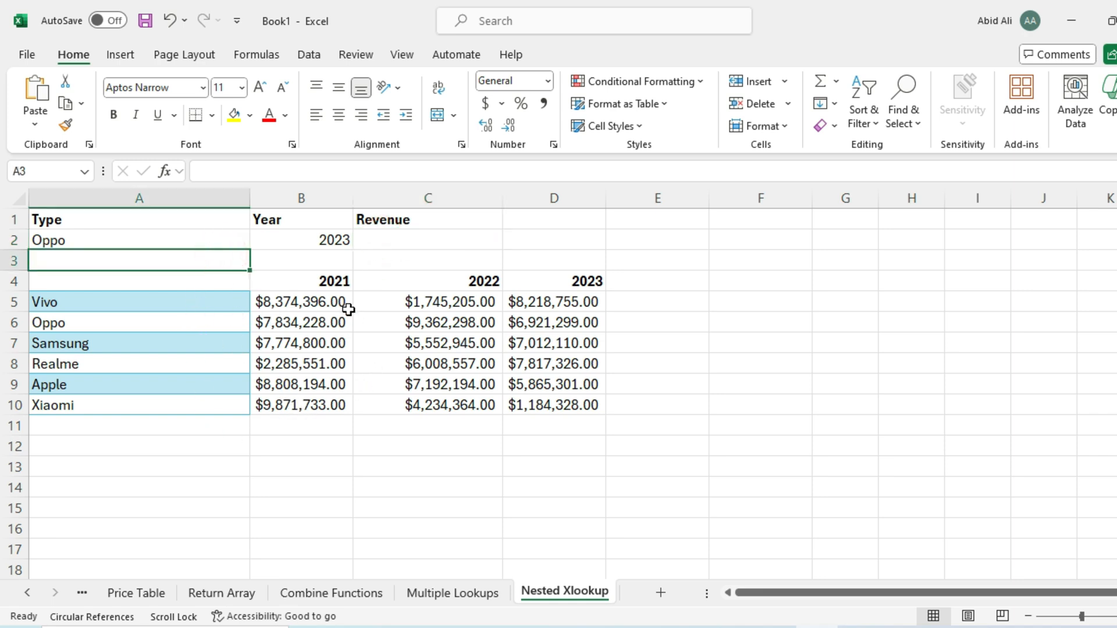
pyautogui.moveTo(323, 301); pyautogui.dragTo(543, 404)
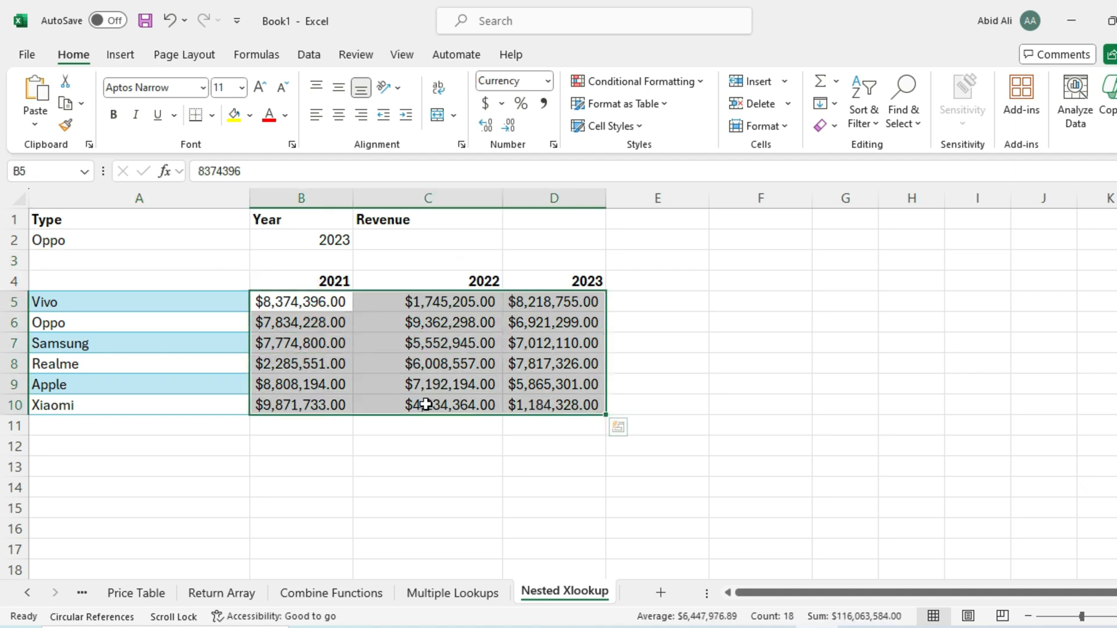
pyautogui.click(206, 303)
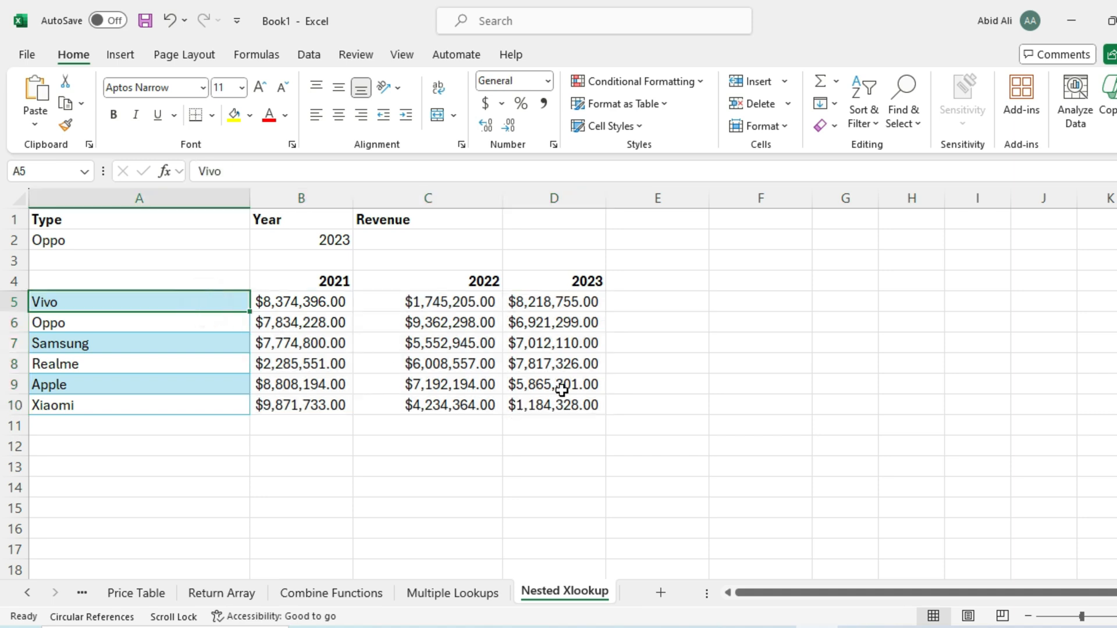
pyautogui.click(373, 242)
pyautogui.press('Tab')
pyautogui.press('Tab')
pyautogui.click(750, 320)
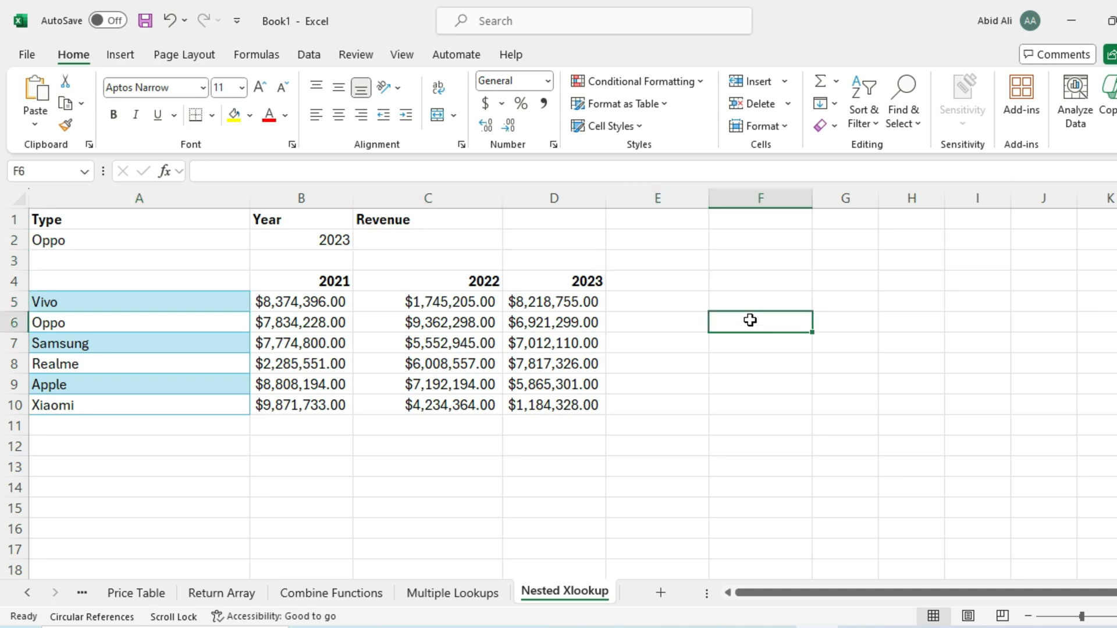
# Insert an XLOOKUP in F2 with lookup value B2 and the year headers B4:D4 as the lookup array
pyautogui.click(719, 240)
pyautogui.click(166, 171)
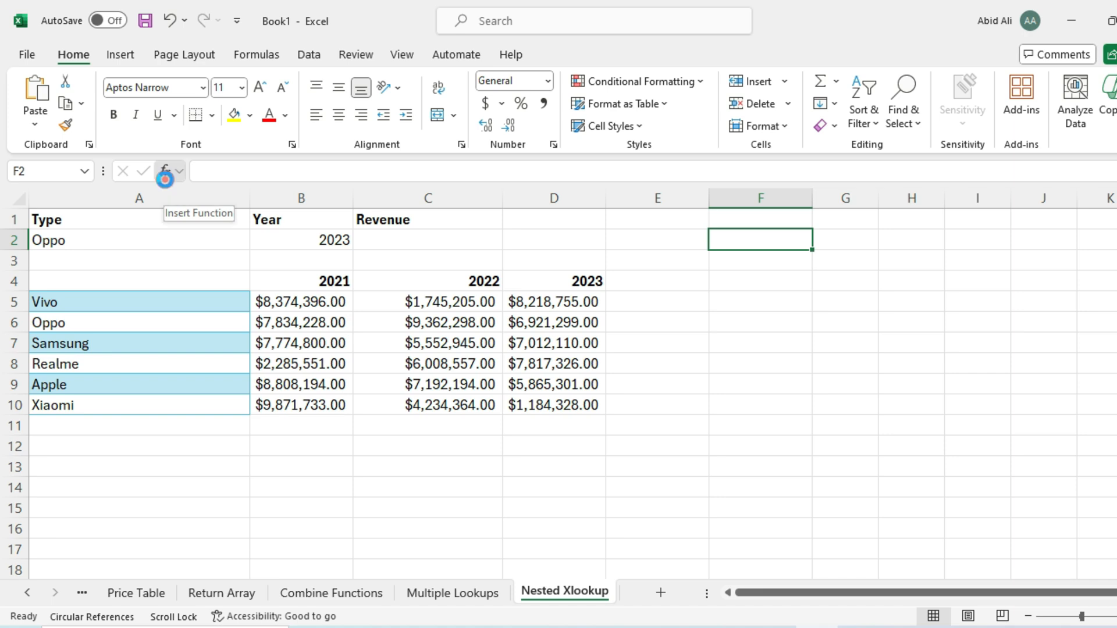
pyautogui.doubleClick(800, 402)
pyautogui.click(313, 242)
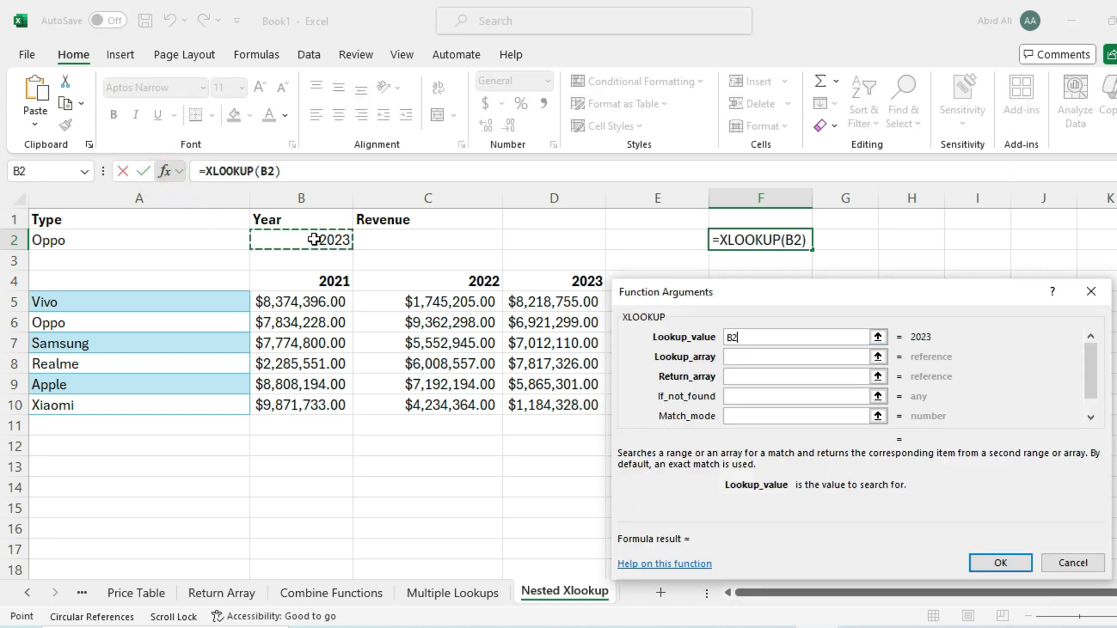
pyautogui.press('Tab')
pyautogui.click(324, 280)
pyautogui.moveTo(325, 280); pyautogui.dragTo(558, 279)
# Set the return array to the revenue figures B5:D10 and complete the XLOOKUP
pyautogui.click(780, 377)
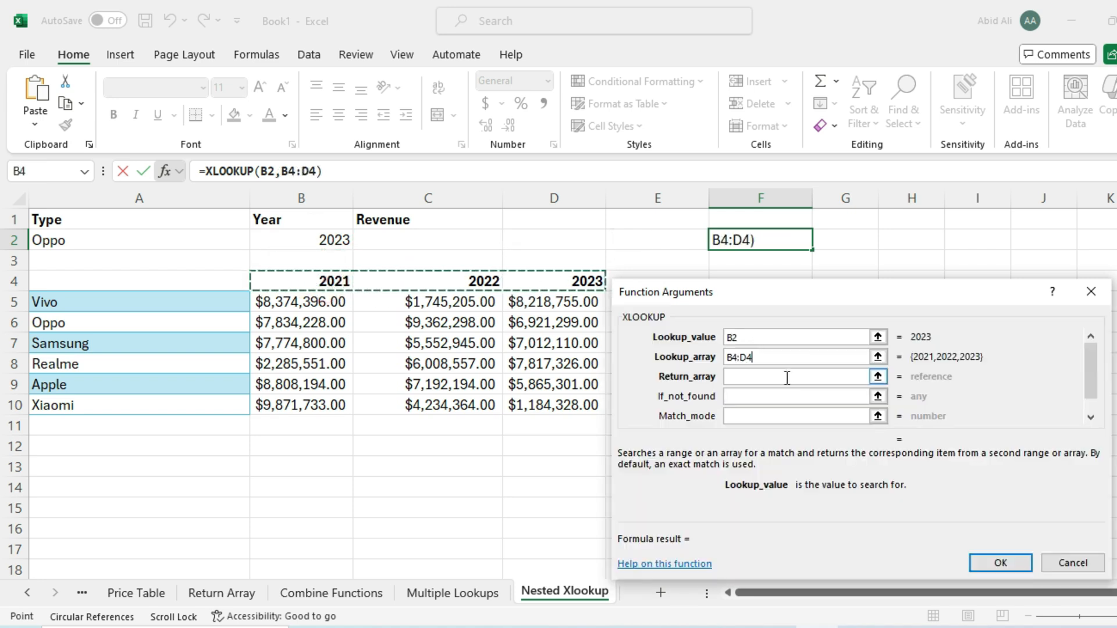
pyautogui.click(312, 302)
pyautogui.moveTo(311, 302); pyautogui.dragTo(568, 393)
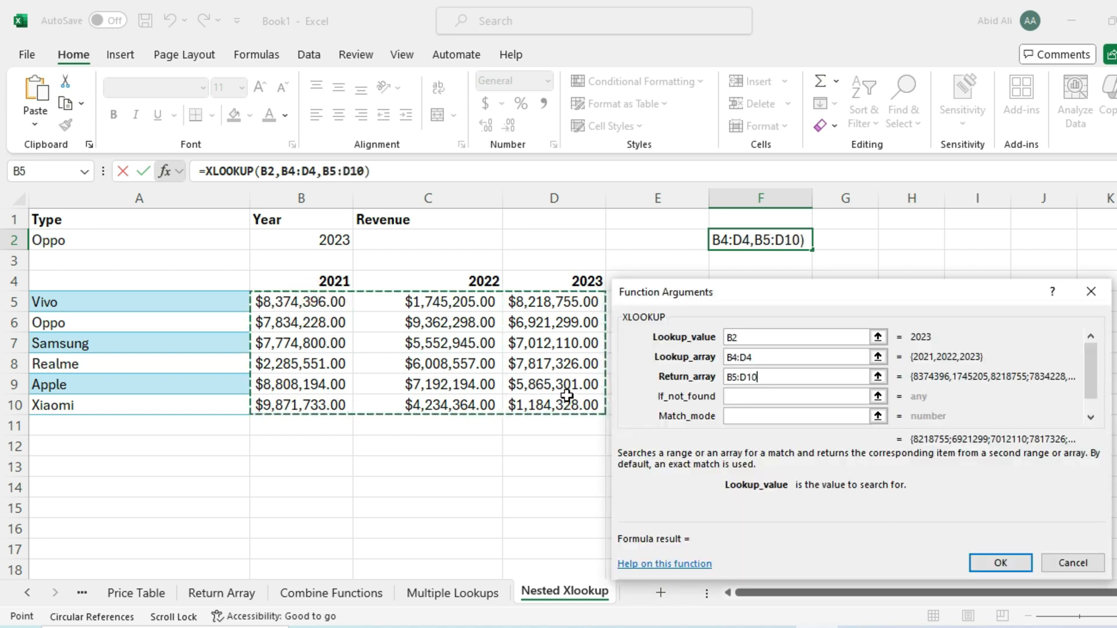
pyautogui.click(973, 565)
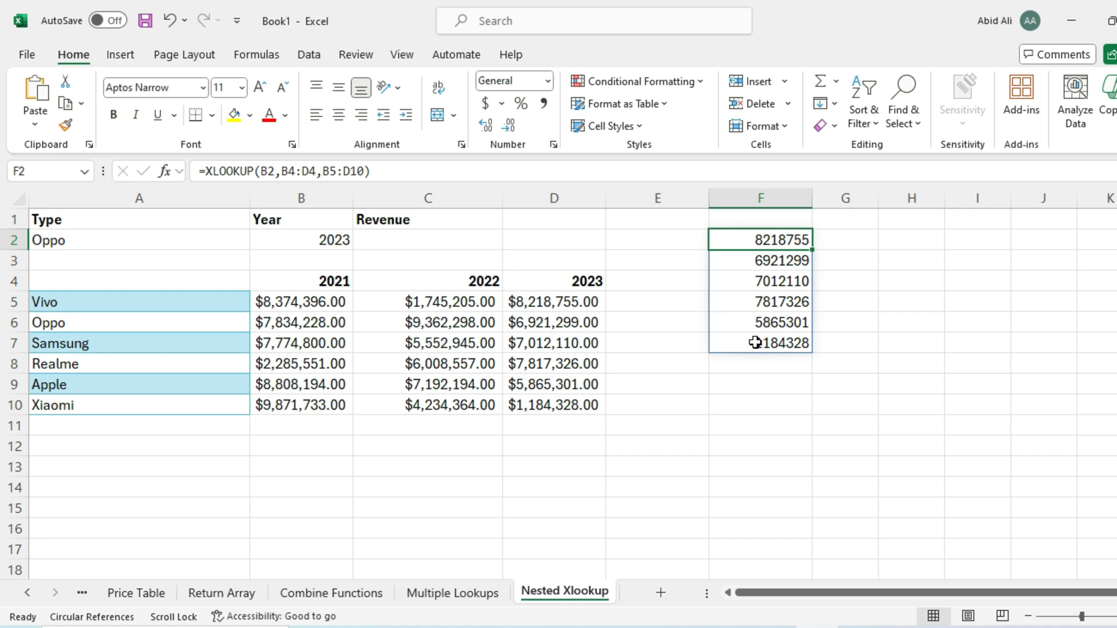
pyautogui.click(385, 240)
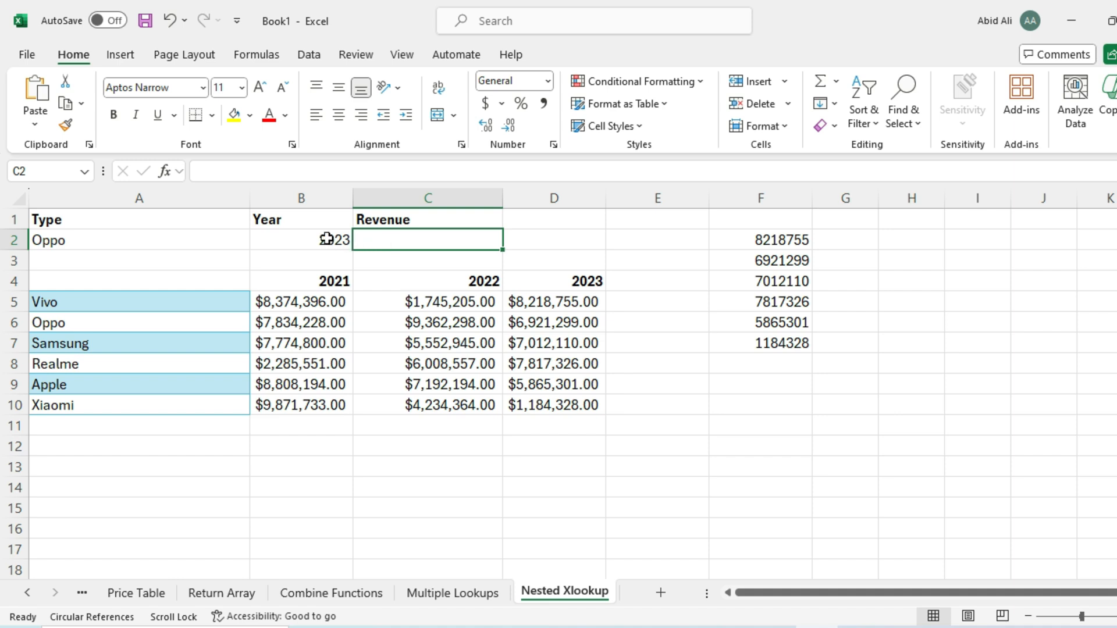
pyautogui.click(218, 241)
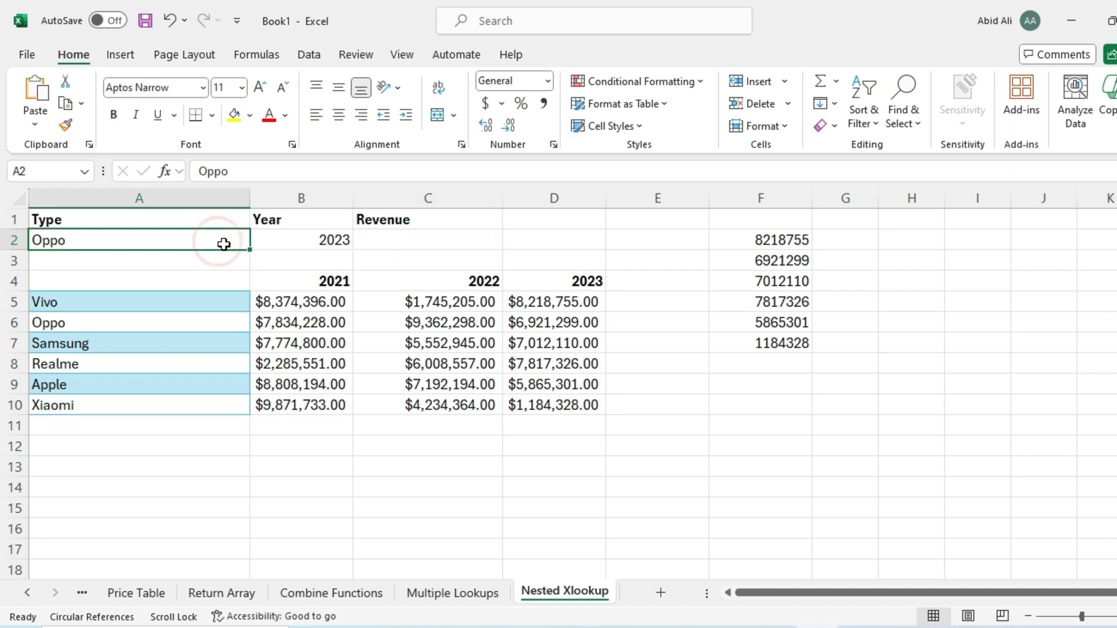
pyautogui.click(469, 243)
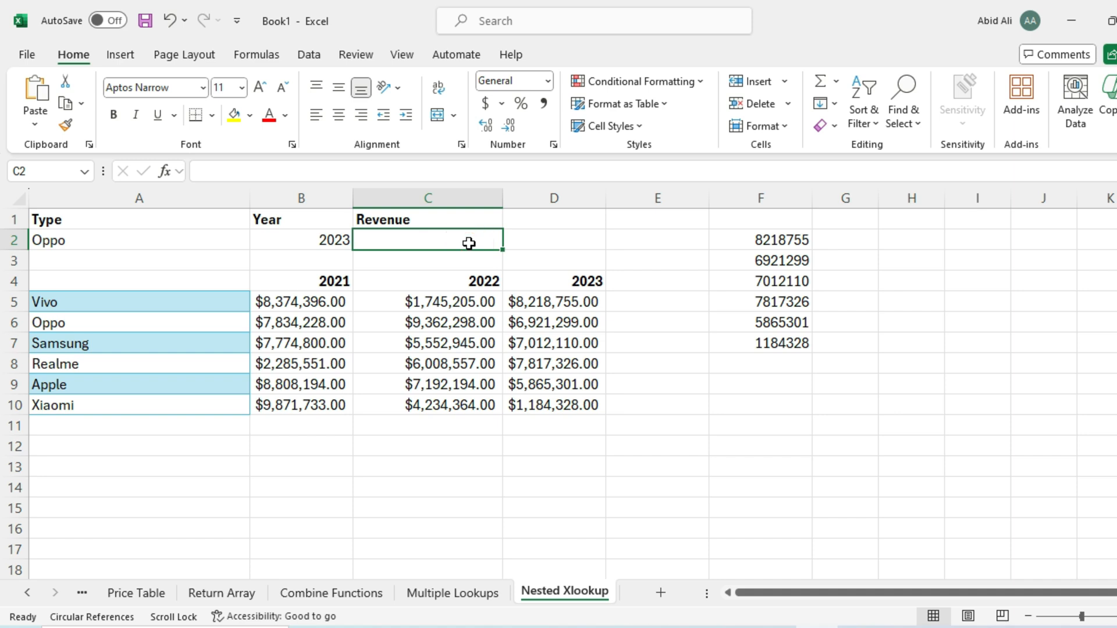
# Copy the XLOOKUP expression without its equals sign from F2
pyautogui.doubleClick(737, 239)
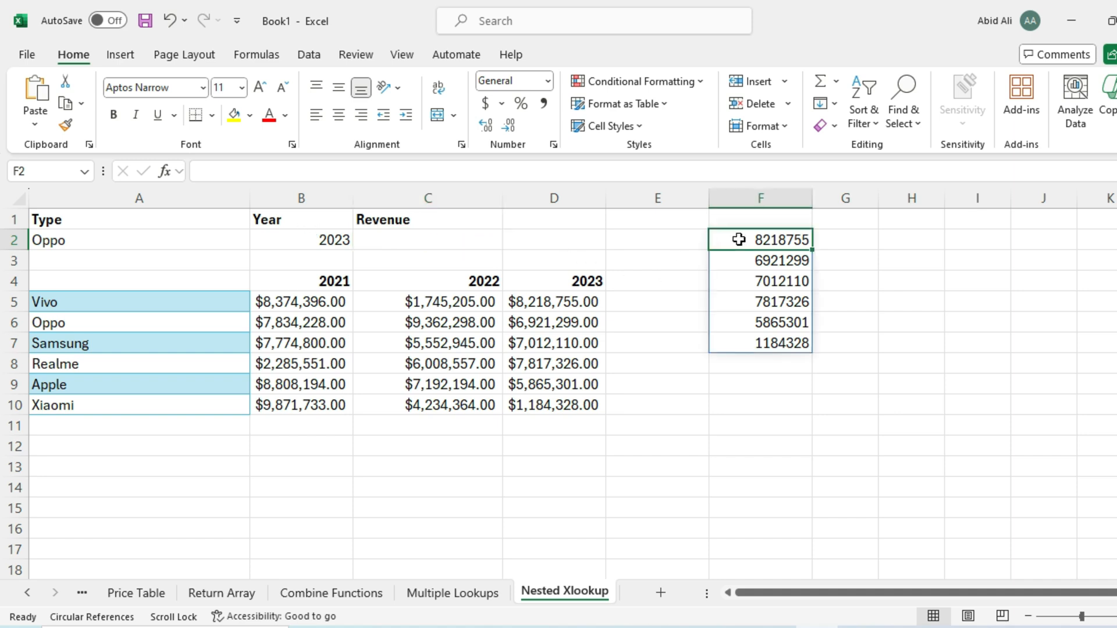
pyautogui.moveTo(372, 170); pyautogui.dragTo(222, 170)
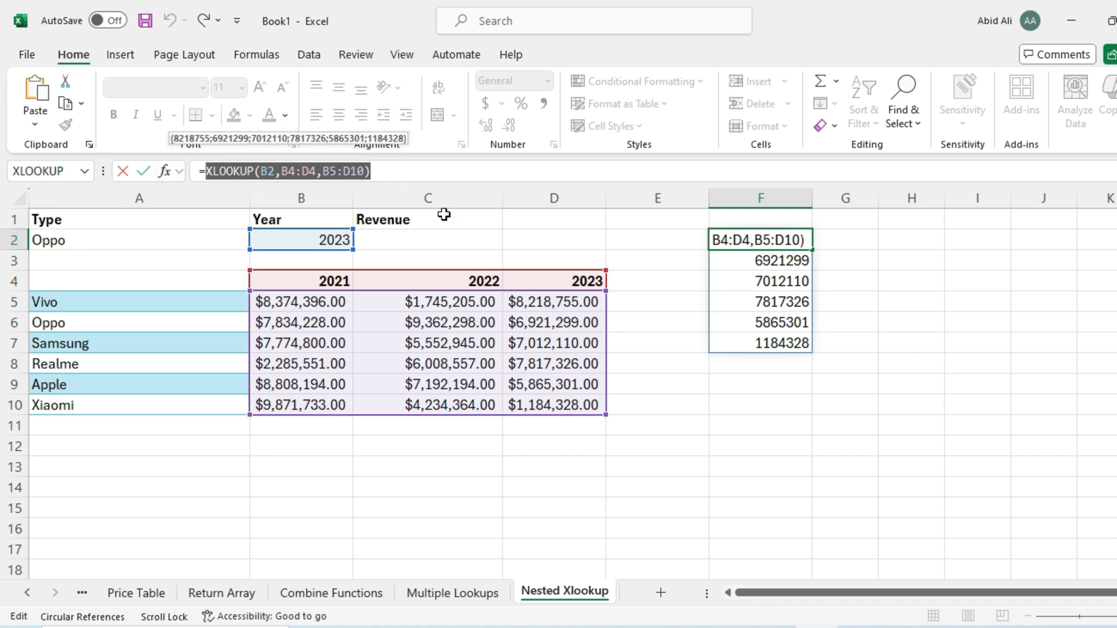
# Insert an XLOOKUP in C2 with lookup value A2, lookup array A5:A10 and return array F2:F7
pyautogui.click(448, 241)
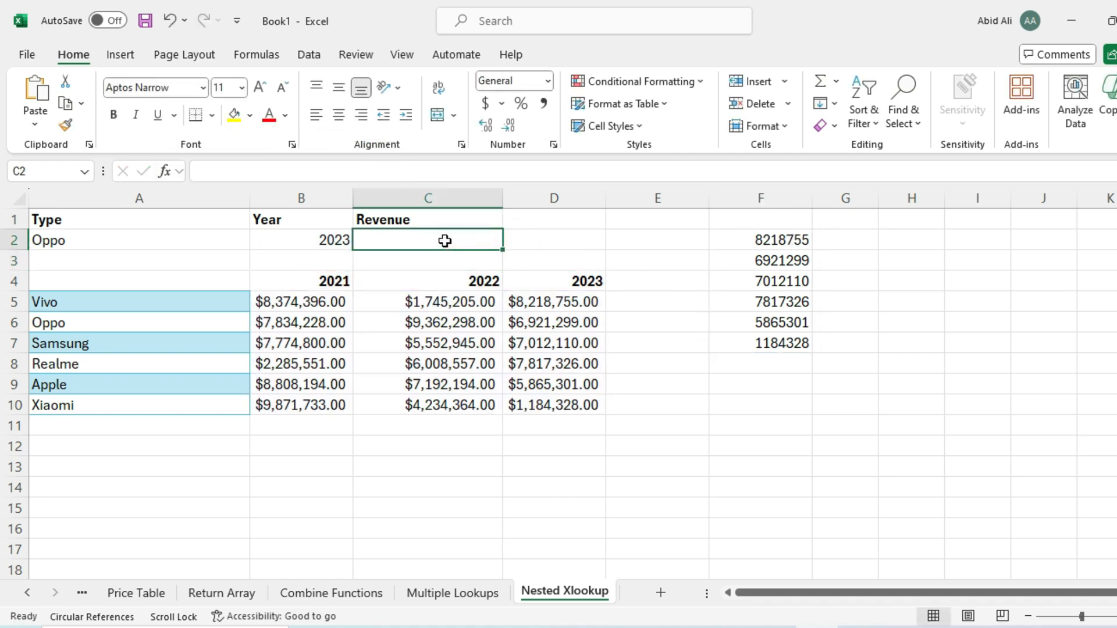
pyautogui.click(165, 171)
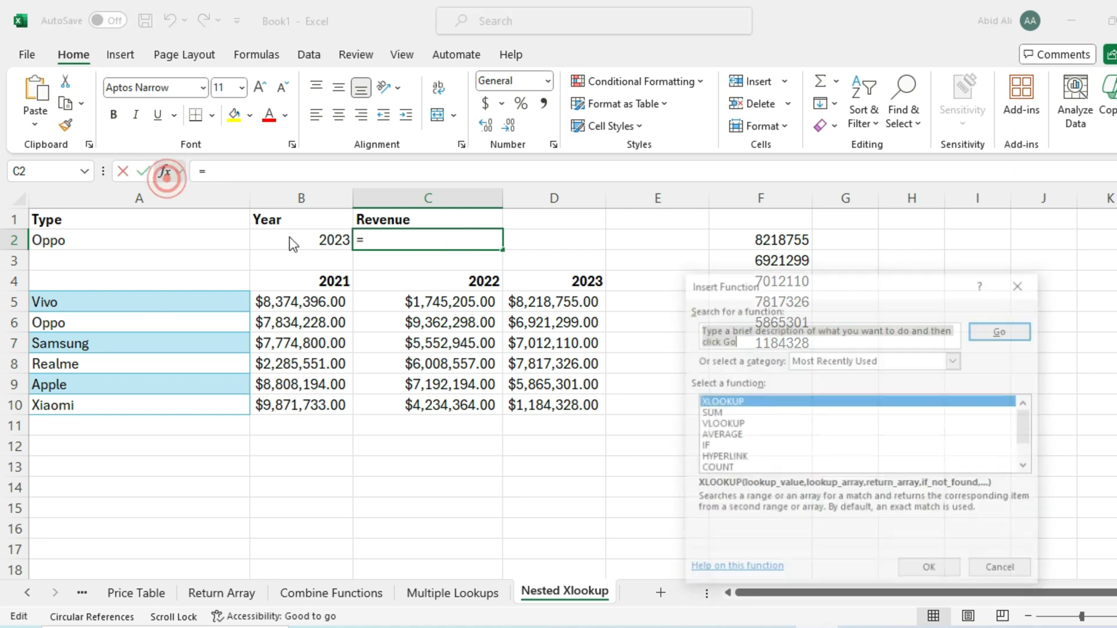
pyautogui.doubleClick(811, 401)
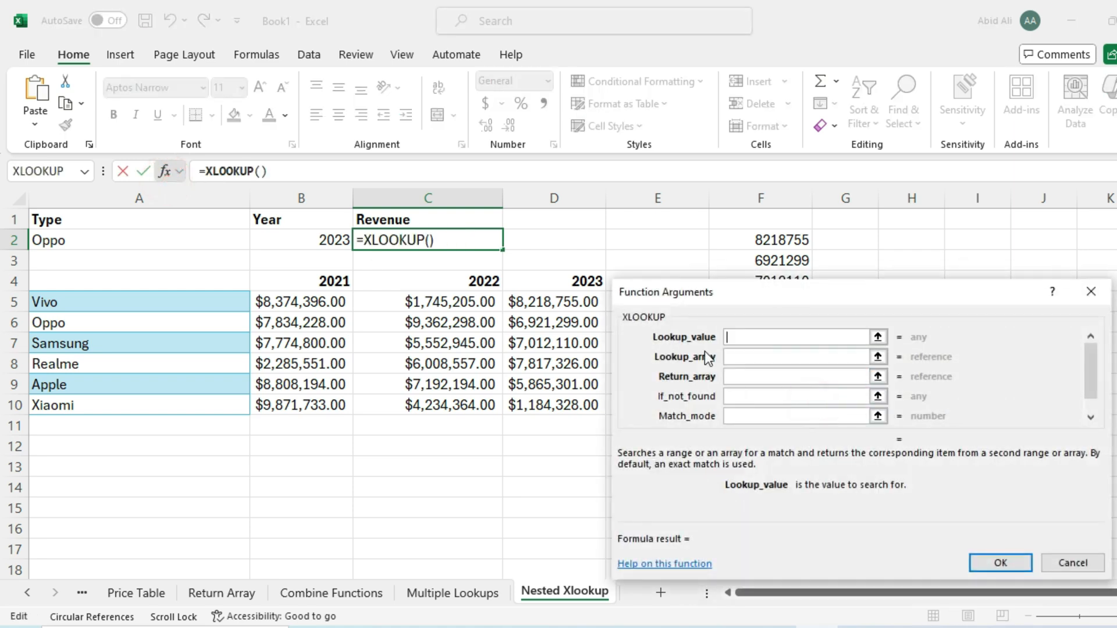
pyautogui.click(199, 235)
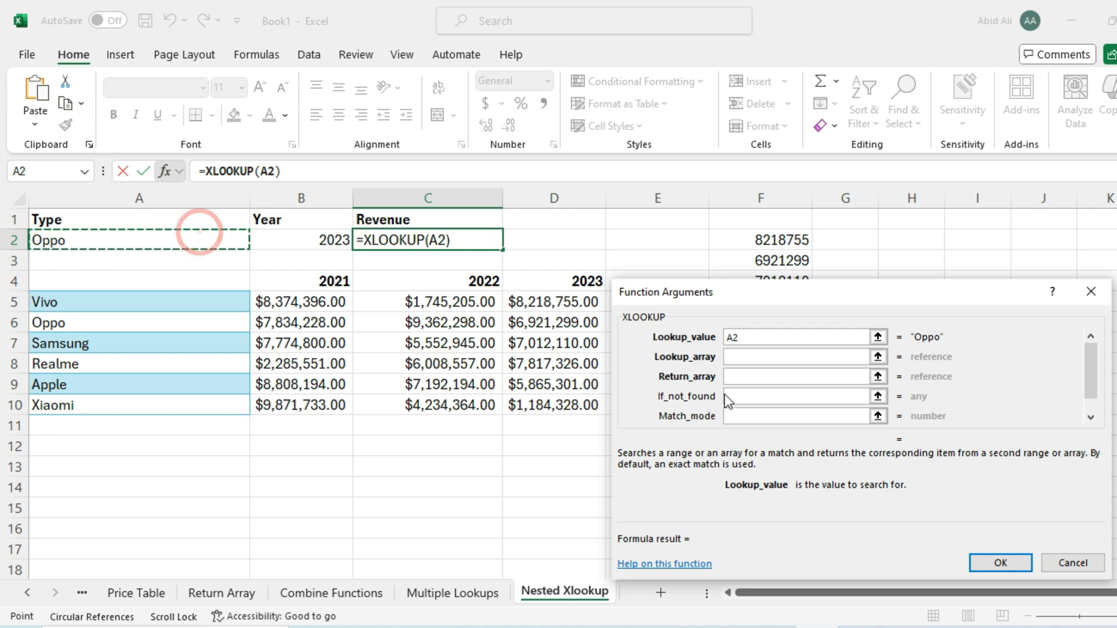
pyautogui.click(759, 357)
pyautogui.moveTo(209, 306); pyautogui.dragTo(212, 403)
pyautogui.click(771, 379)
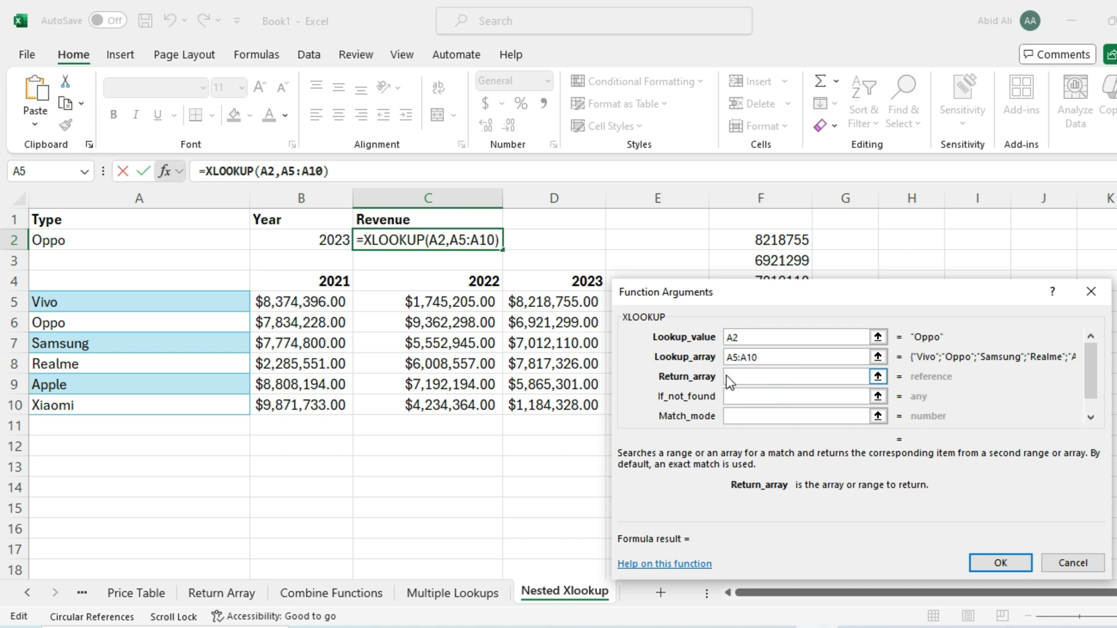
pyautogui.moveTo(807, 240); pyautogui.dragTo(789, 337)
pyautogui.click(933, 595)
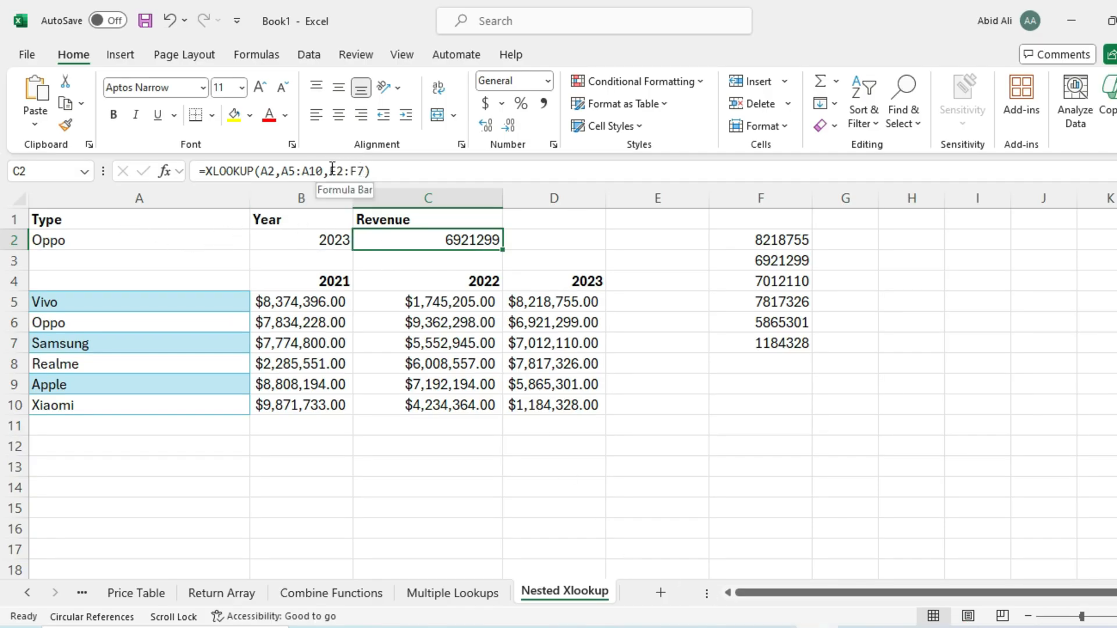
# Replace the F2:F7 return array in C2's formula with the copied XLOOKUP expression
pyautogui.moveTo(332, 168); pyautogui.dragTo(362, 168)
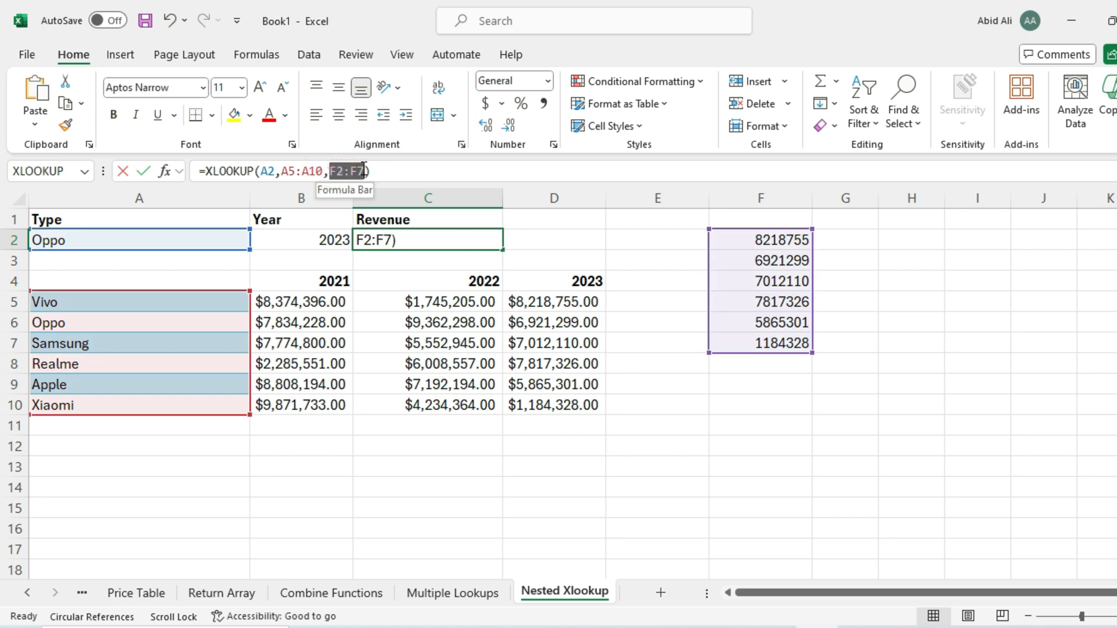
pyautogui.press('BackSpace')
pyautogui.hotkey('ctrl', 'v')
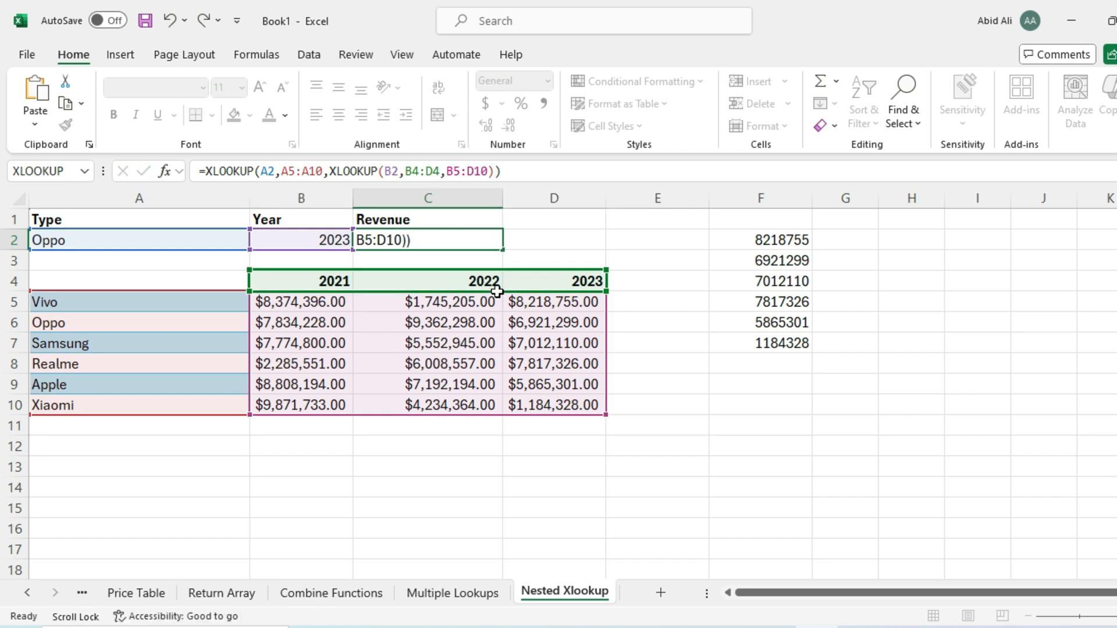
pyautogui.press('Return')
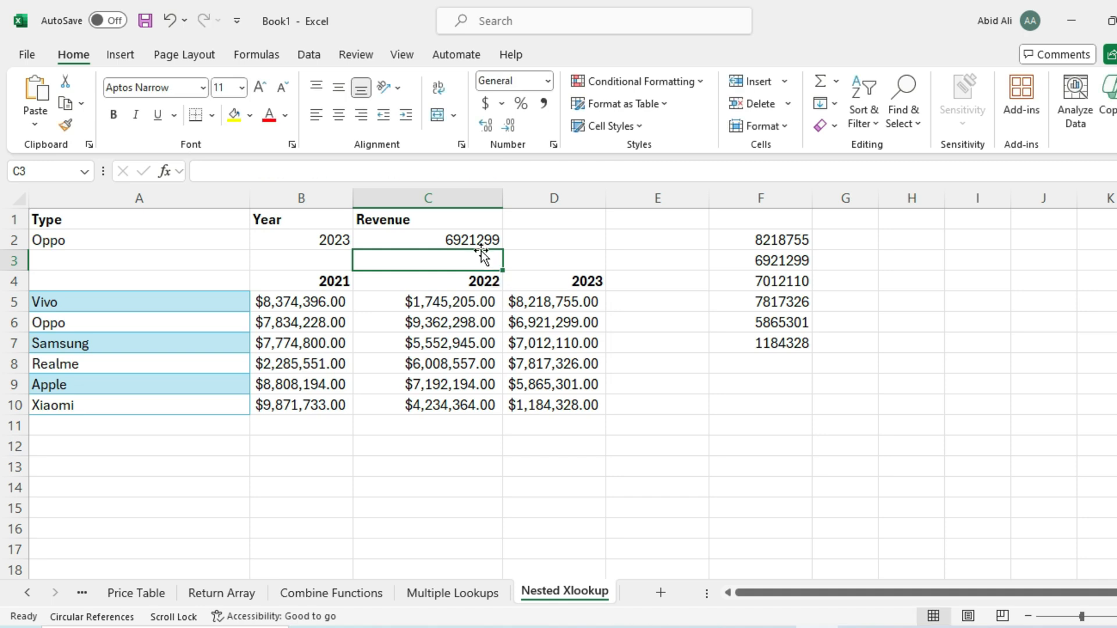
# Check the nested formula in C2 and clear the helper XLOOKUP results from column F
pyautogui.click(482, 243)
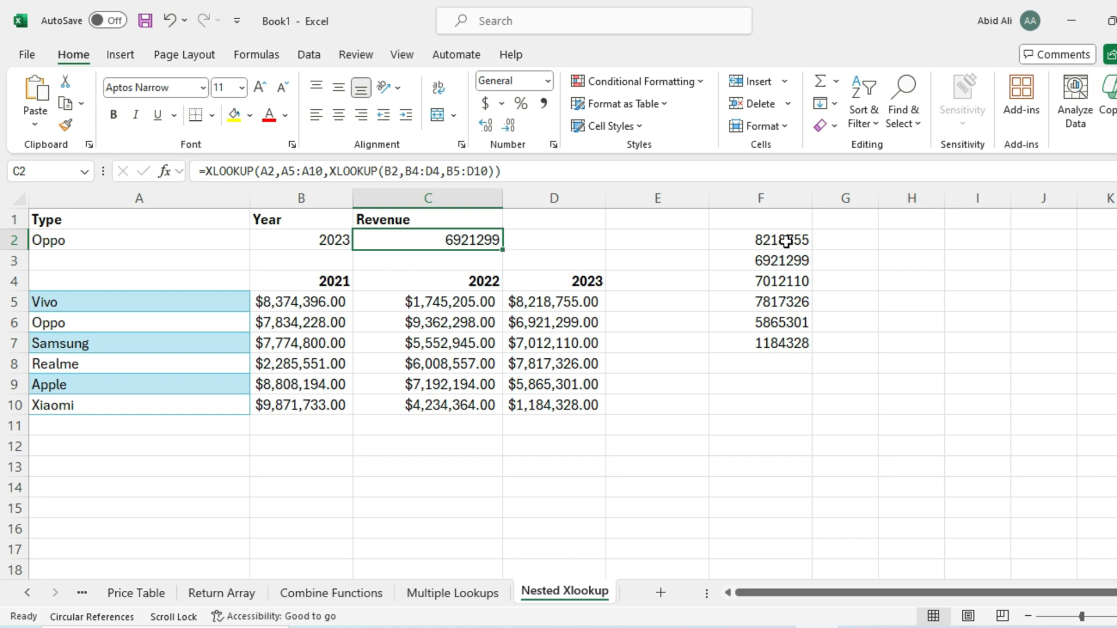
pyautogui.click(778, 264)
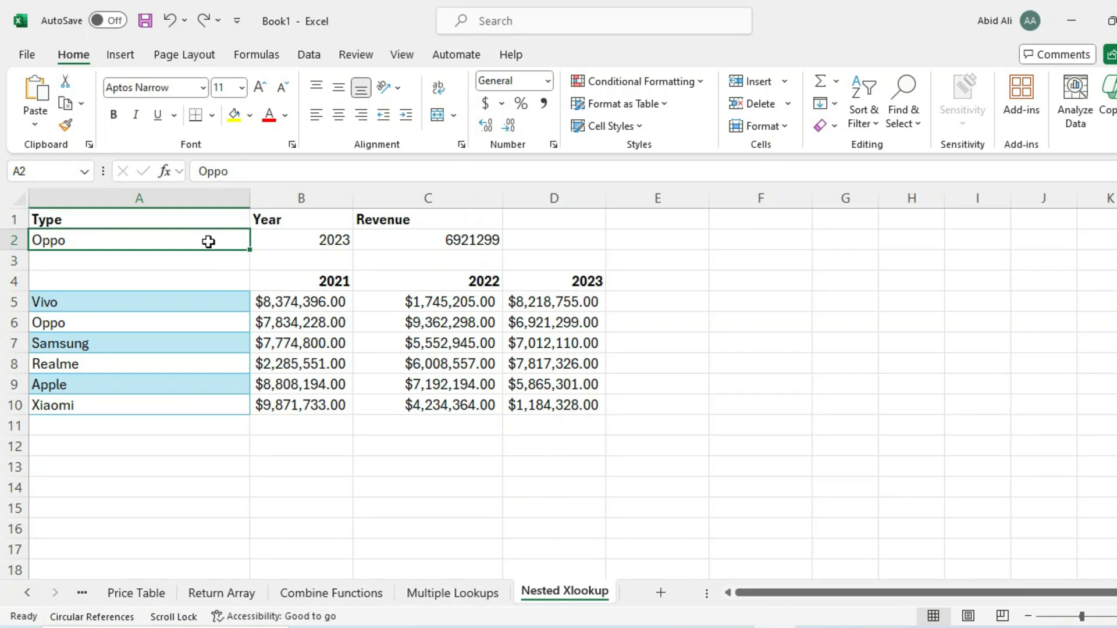
# Change the brand under Type in A2 to samsung
pyautogui.click(291, 233)
pyautogui.click(203, 249)
pyautogui.press('BackSpace')
pyautogui.write('samsung')
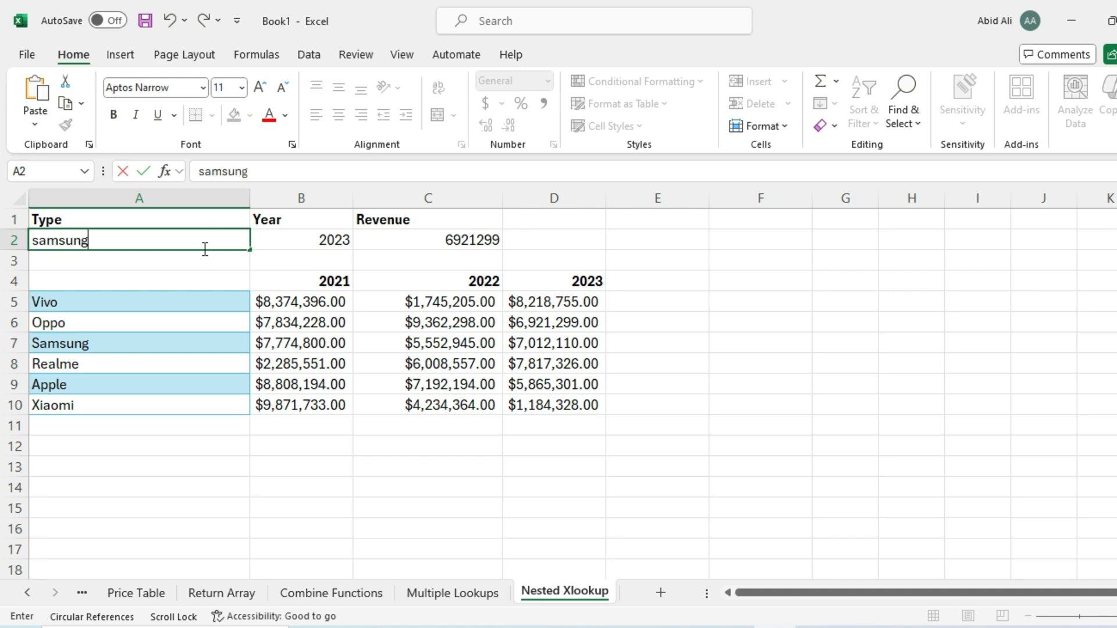
pyautogui.press('Return')
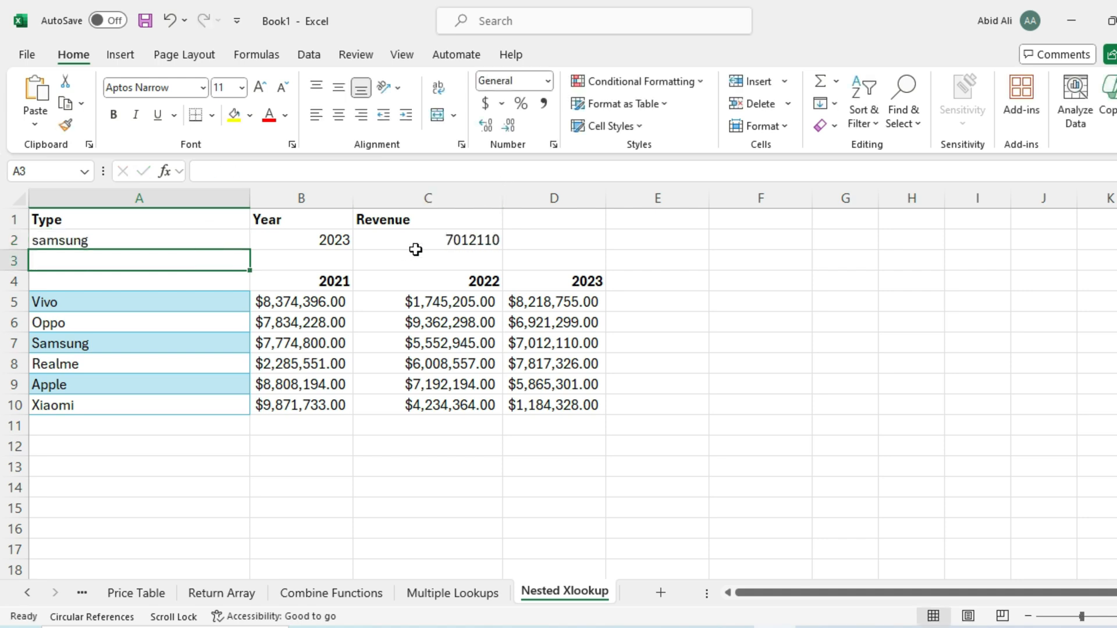
pyautogui.click(240, 242)
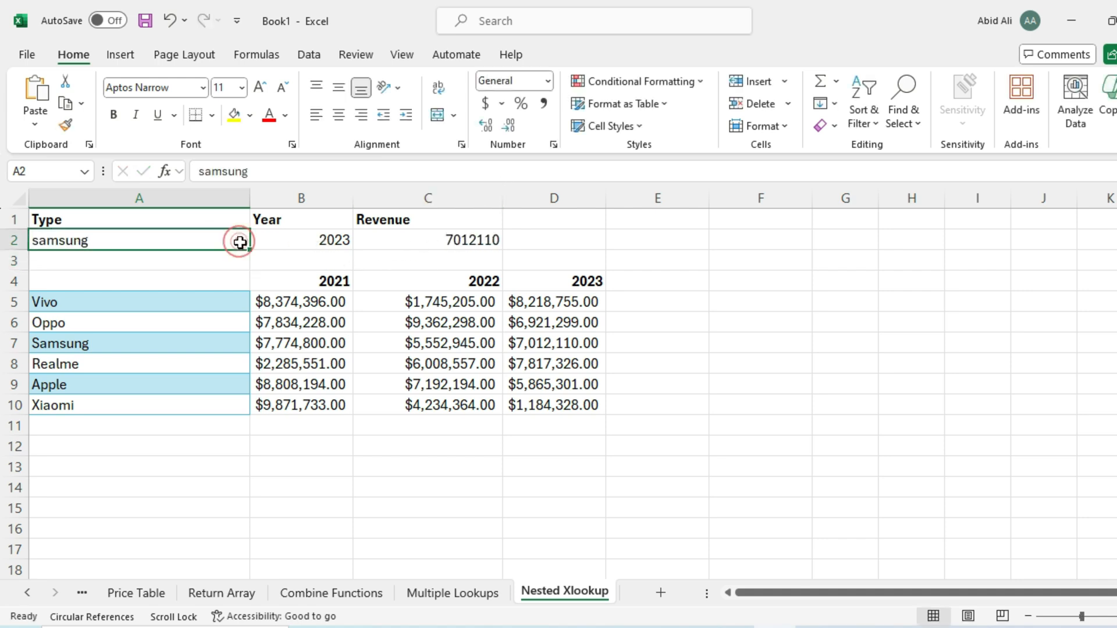